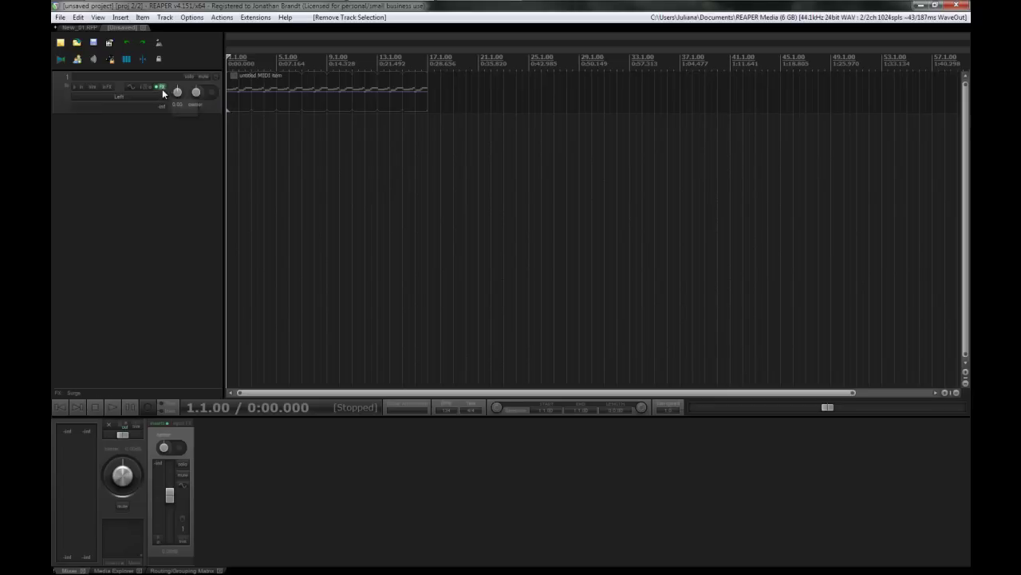
- Look over the Strep Throat Bass patch in track 1's Surge synth and close its effects window
left_click(162, 87)
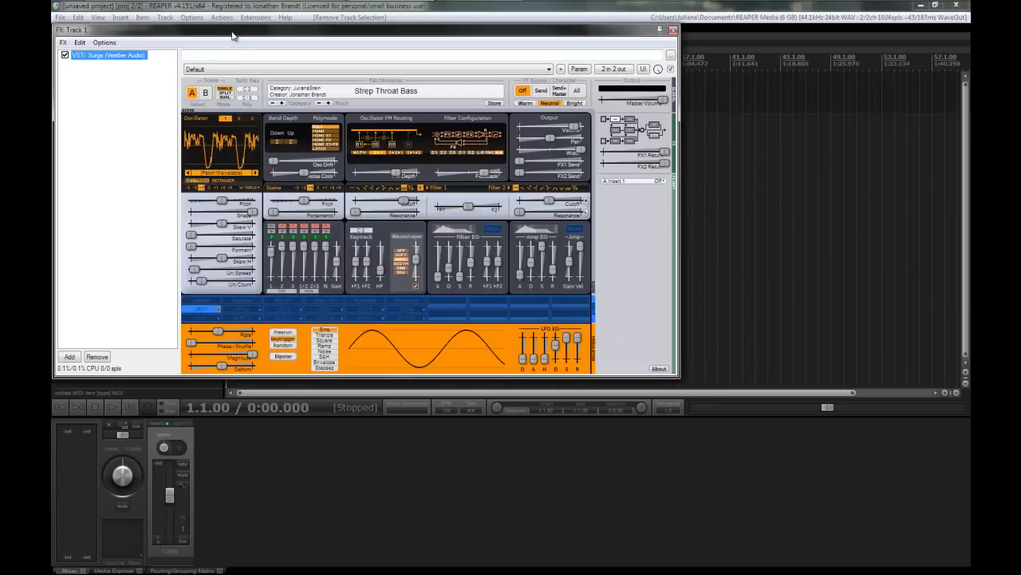
left_click_drag(233, 32, 450, 158)
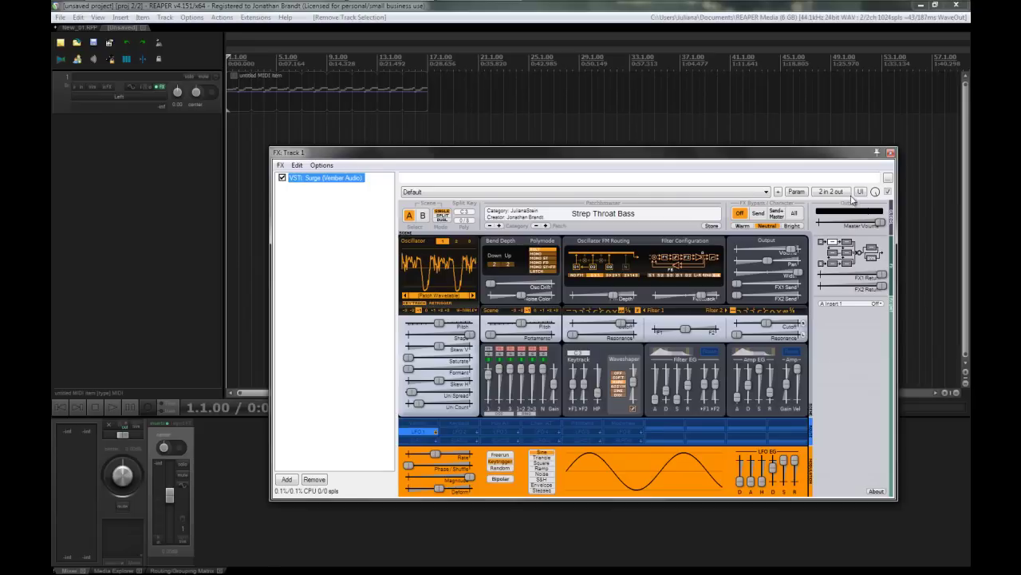
left_click(891, 154)
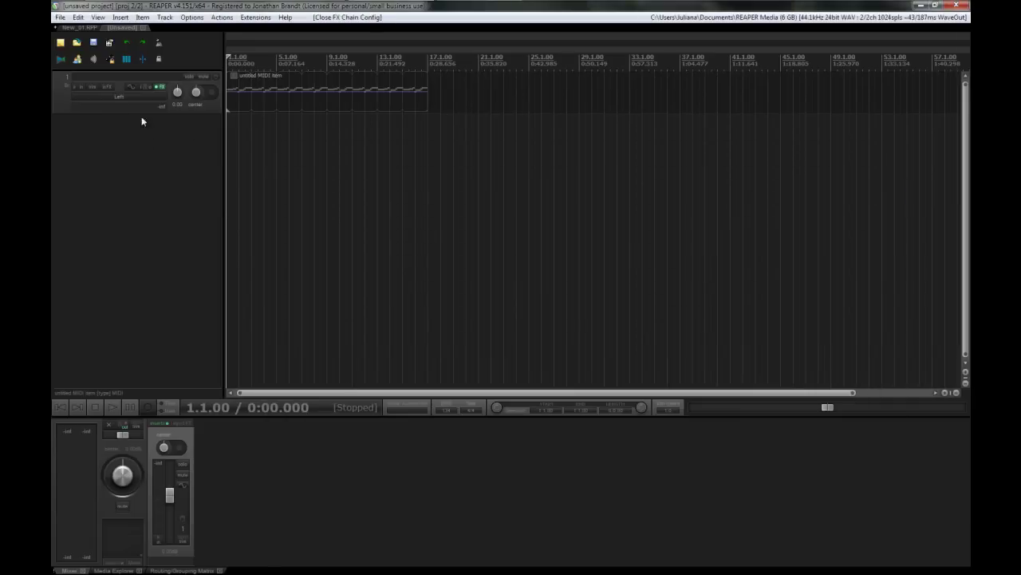
- Play the bass track and open its MIDI item in the MIDI editor at the first bar
key("space")
left_click(248, 106)
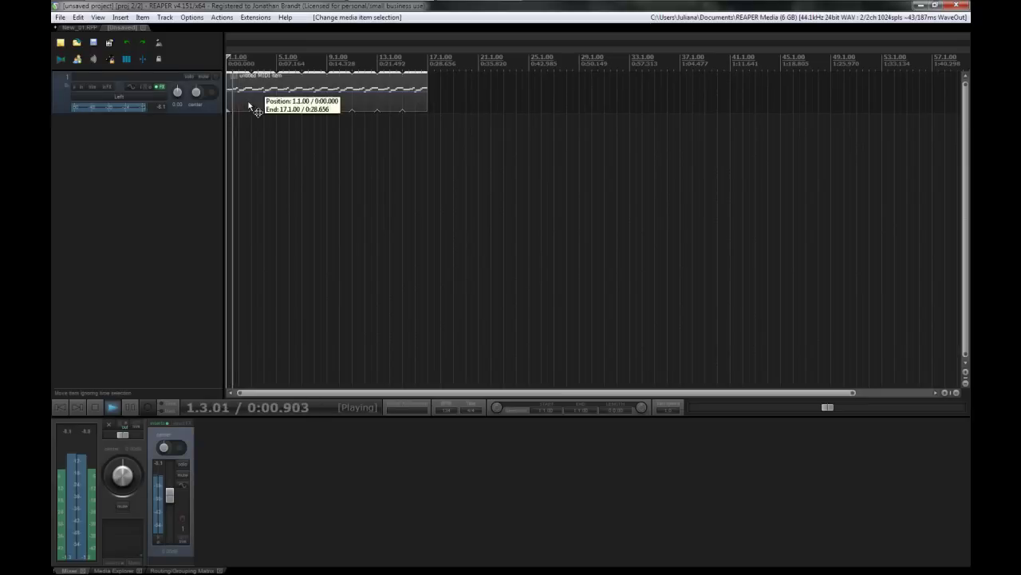
double_click(248, 105)
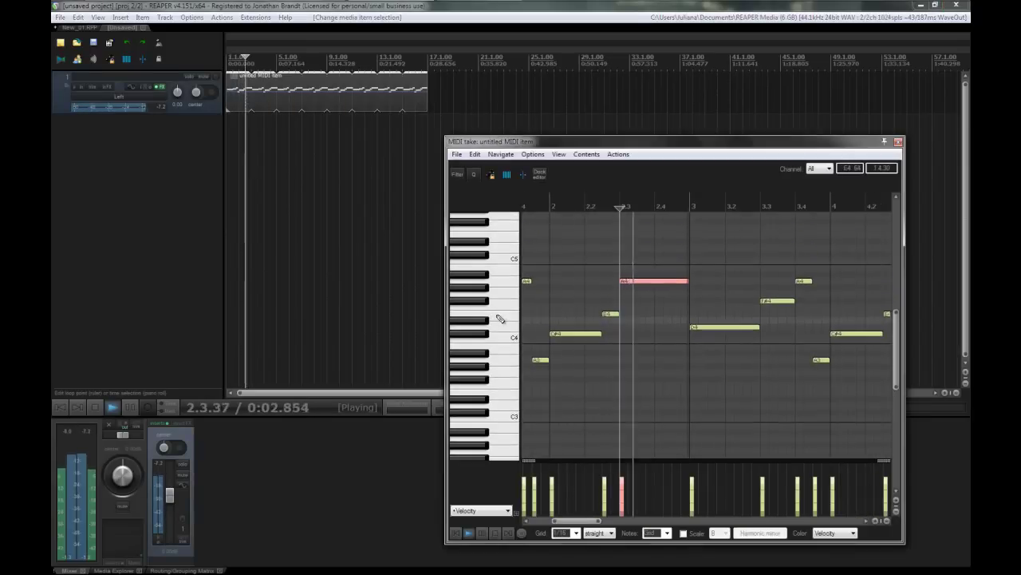
scroll(499, 318, "up", 2)
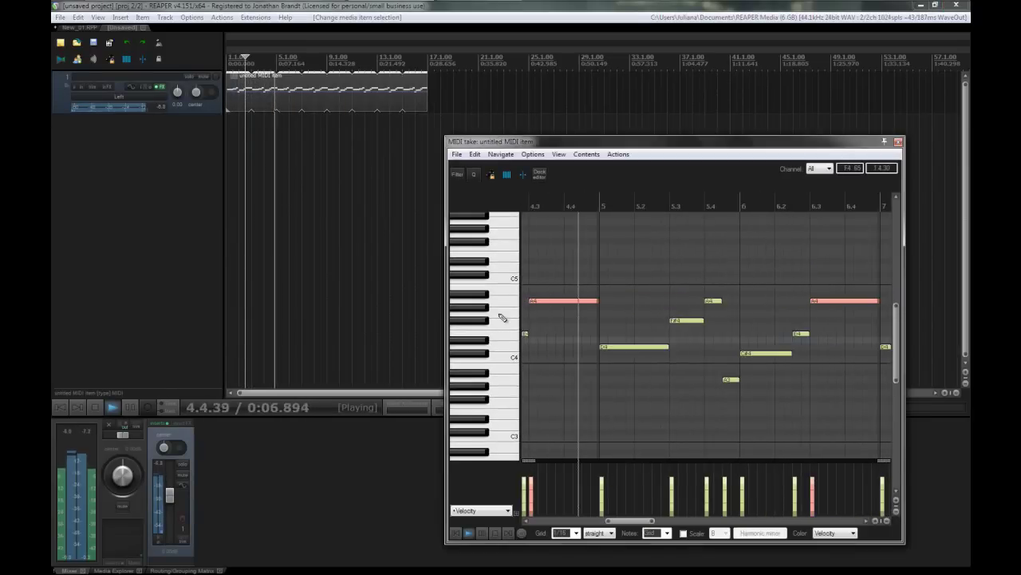
key("space")
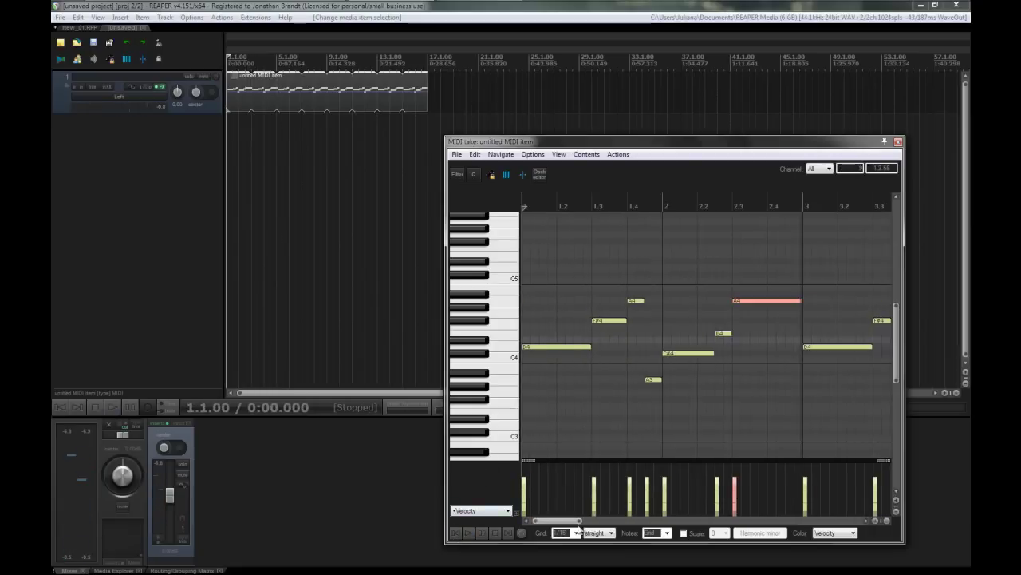
scroll(548, 529, "left", 1)
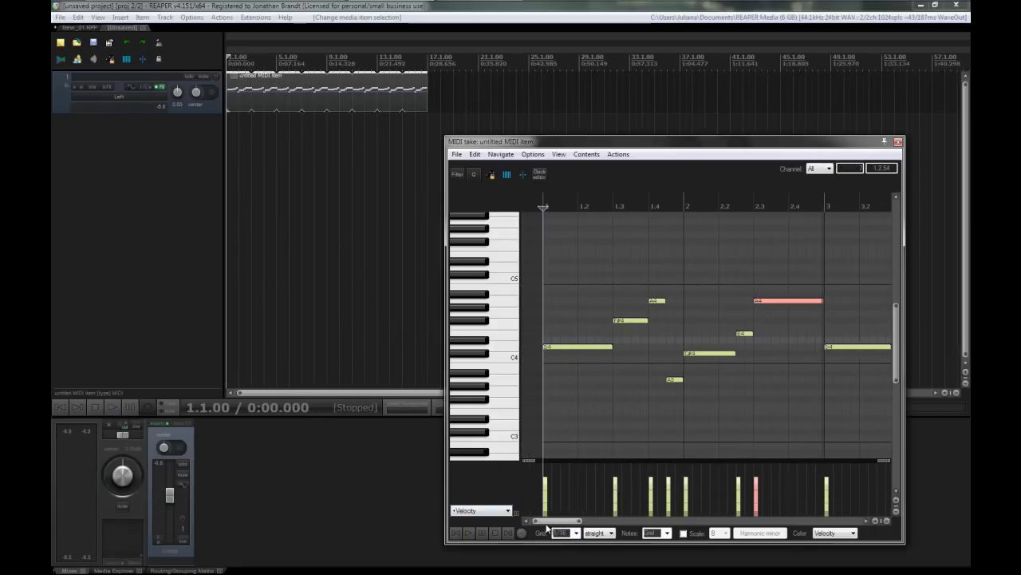
left_click_drag(603, 147, 580, 122)
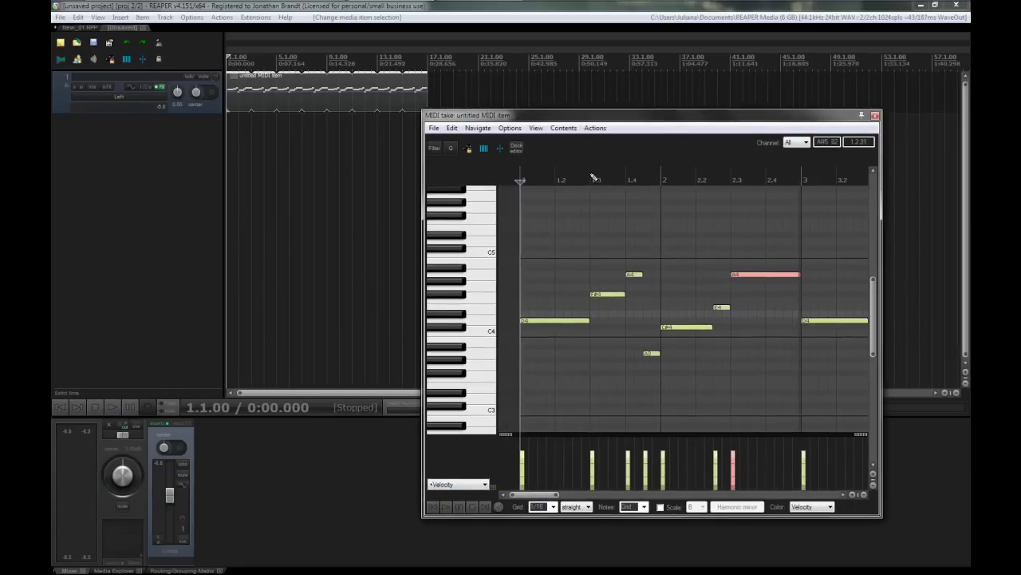
- Add a second controller lane above Velocity in the MIDI editor and set it to Pitch
left_click(493, 485)
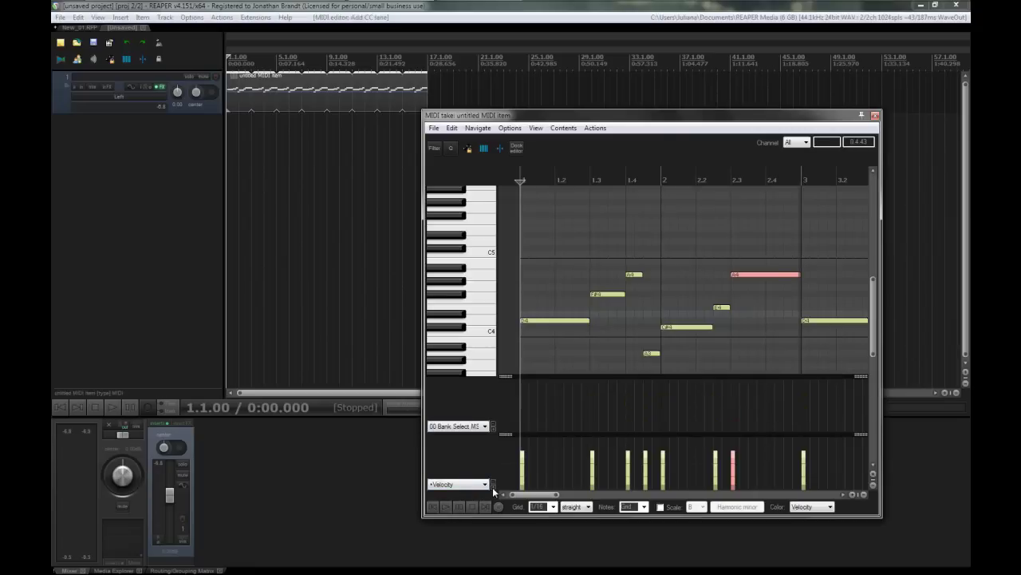
left_click(484, 426)
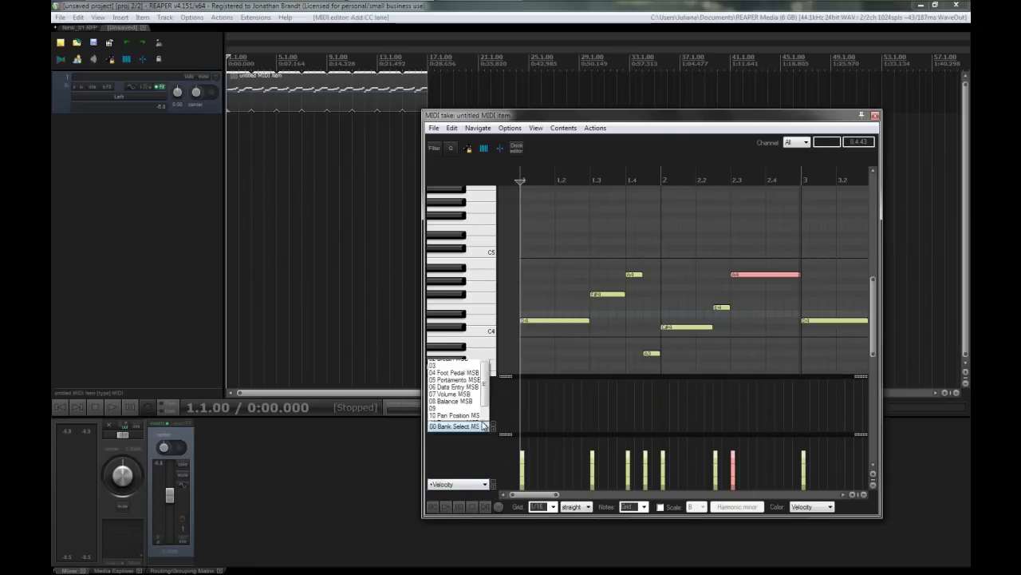
scroll(453, 297, "up", 3)
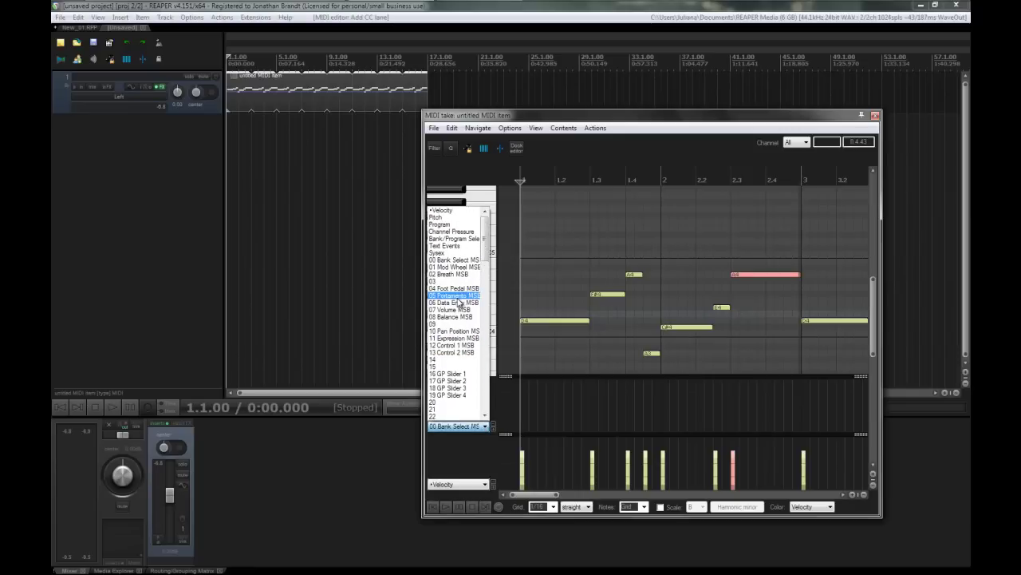
left_click(435, 218)
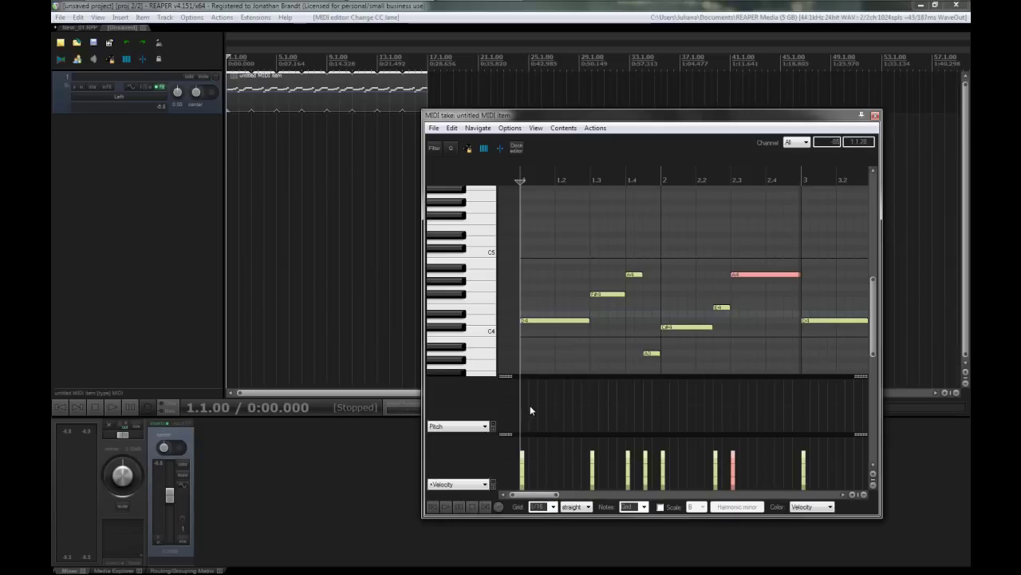
- Try placing individual downward pitch events between beats 1.2 and 1.4, and undo the last changes
scroll(530, 404, "up", 2)
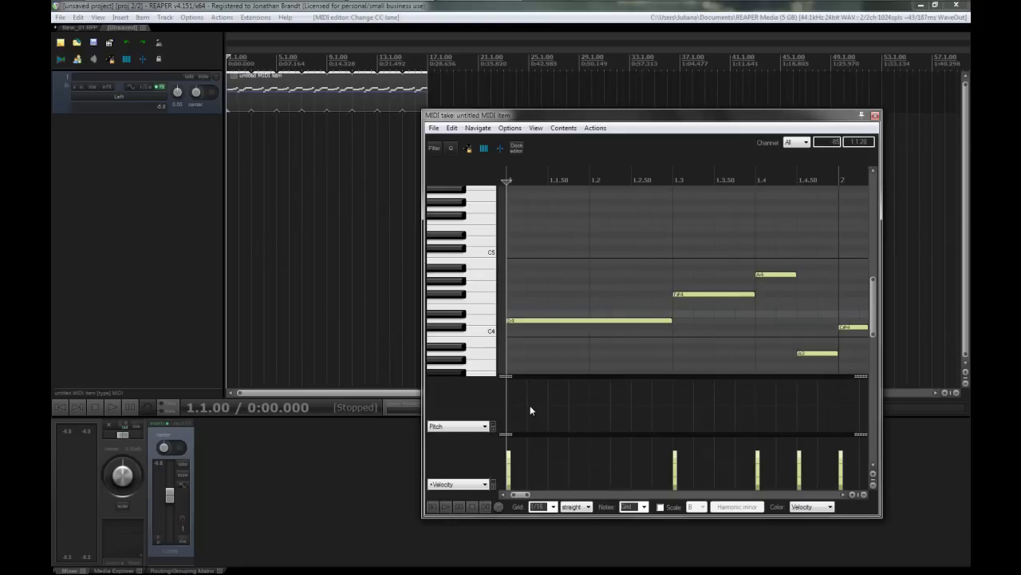
left_click(592, 407)
left_click(615, 411)
left_click(639, 423)
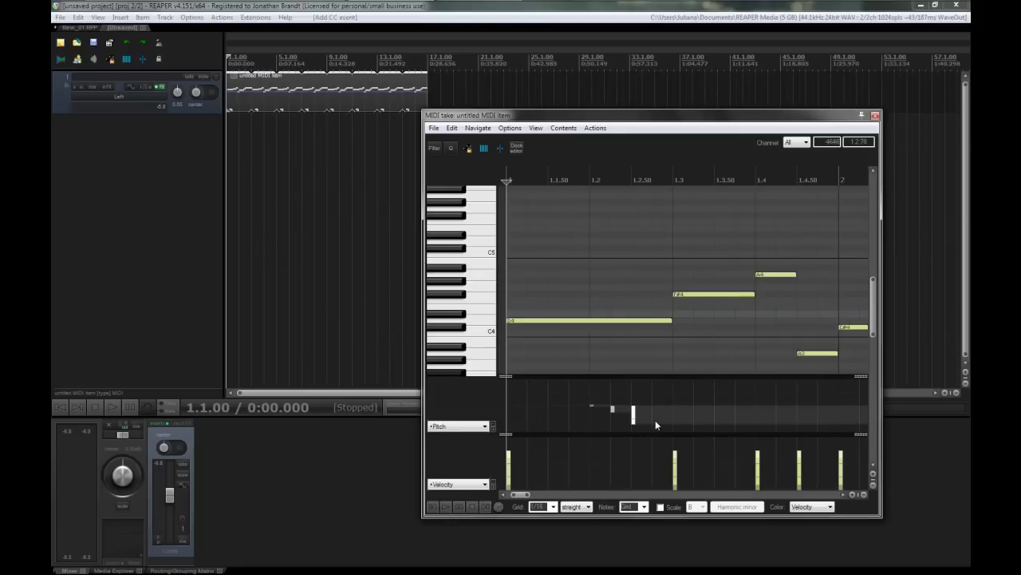
left_click(655, 423)
right_click(592, 406)
left_click(656, 416)
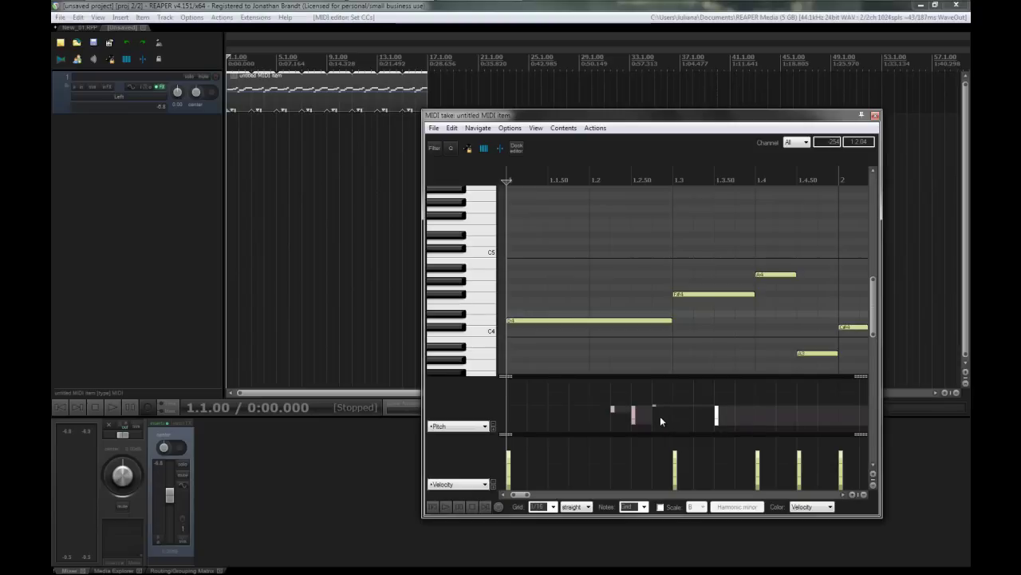
key("ctrl+z")
key("ctrl+z")
- Try a coarse pitch bend that dips after beat 1.2 and rises before 1.4, audition it and delete its events
mouse_move(679, 393)
left_mouse_down()
mouse_move(590, 429)
mouse_move(599, 406)
mouse_move(686, 431)
mouse_move(719, 392)
mouse_move(748, 390)
left_mouse_up()
scroll(582, 398, "down", 2)
key("Delete")
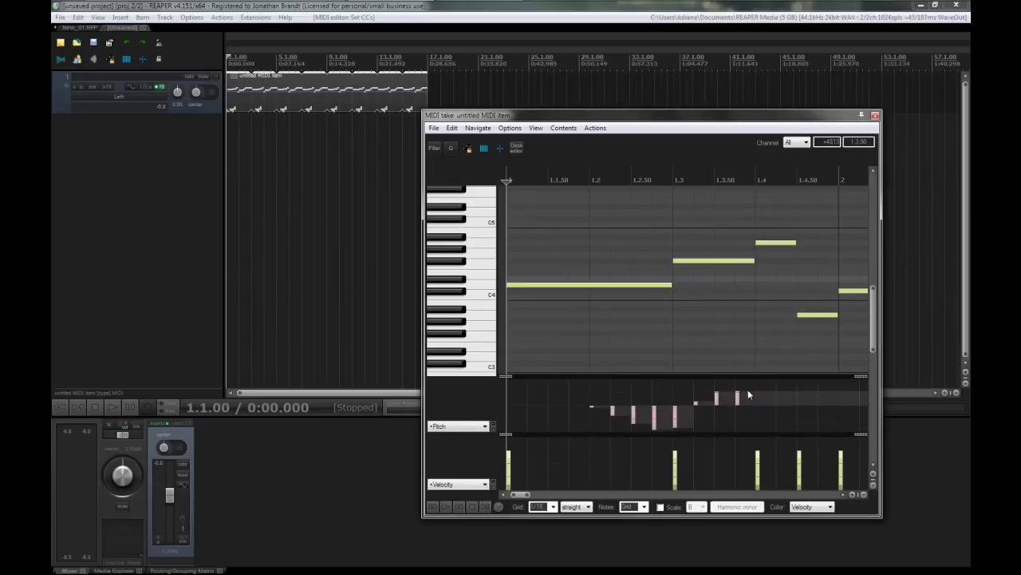
key("space")
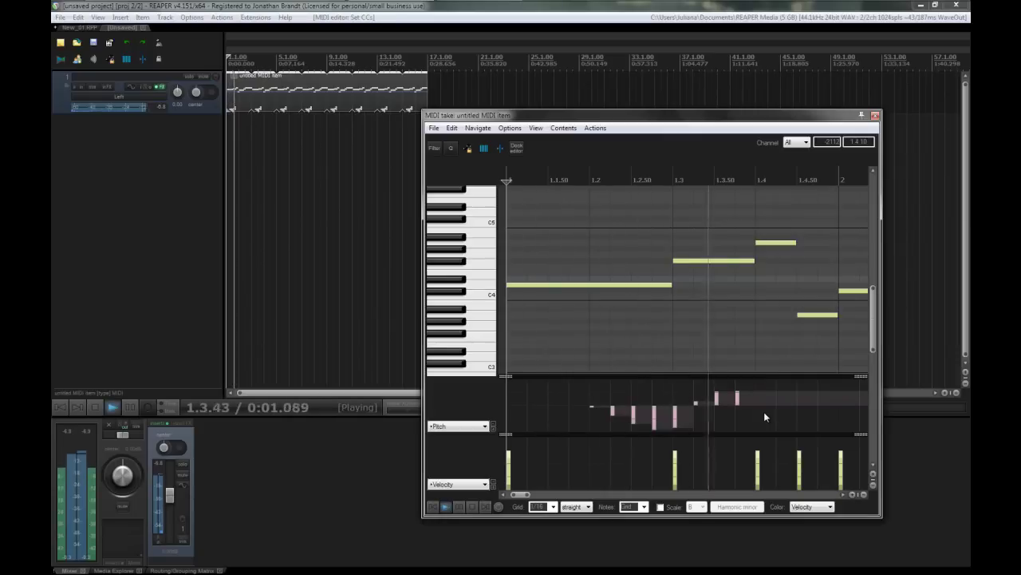
key("space")
left_click_drag(759, 385, 579, 433)
key("Delete")
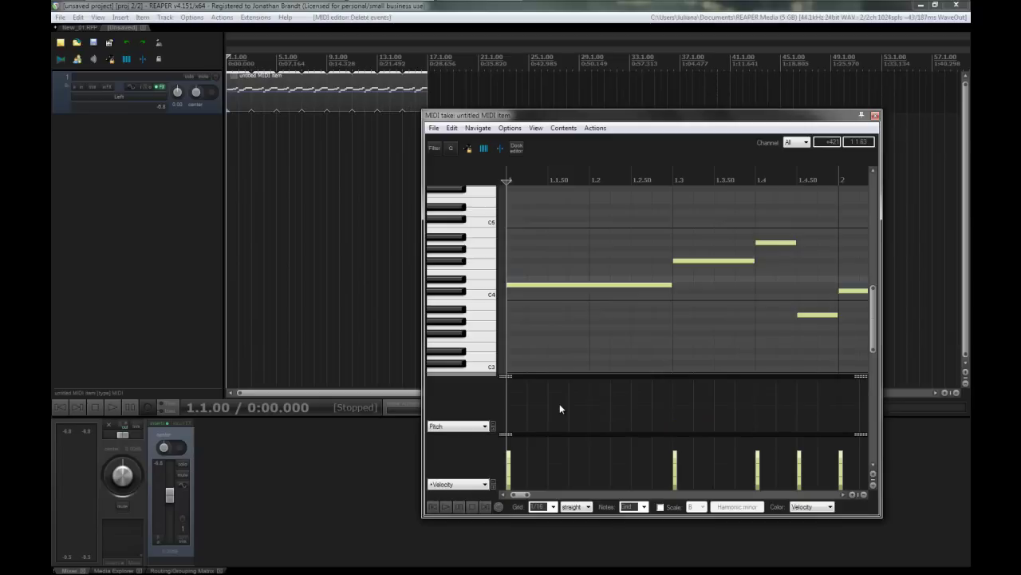
- Set the grid to 1/32 and draw a downward pitch bend from beat 1.2 to just before 1.3, auditioning it
left_click(554, 509)
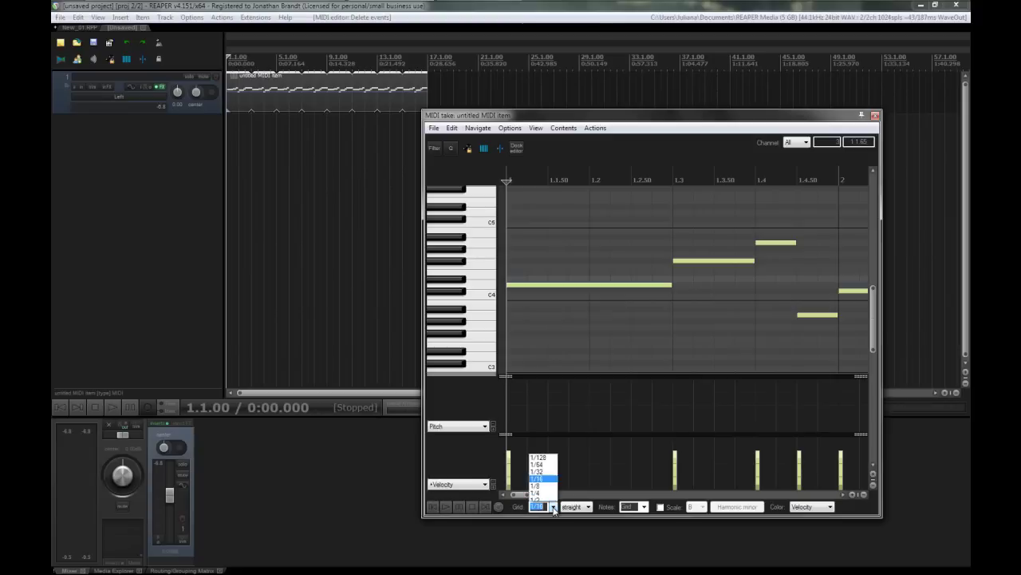
left_click(546, 447)
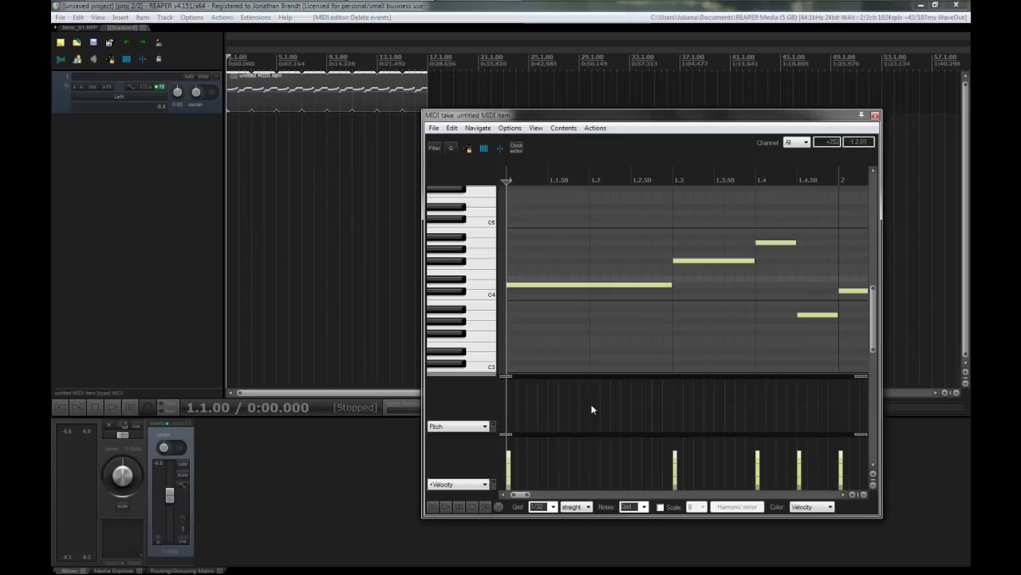
left_click_drag(591, 405, 670, 428)
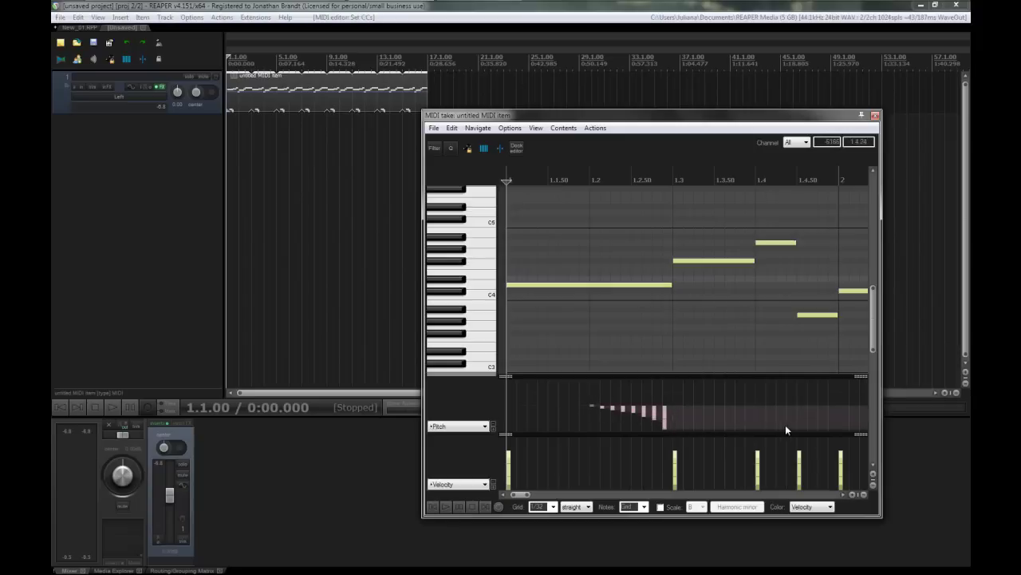
key("space")
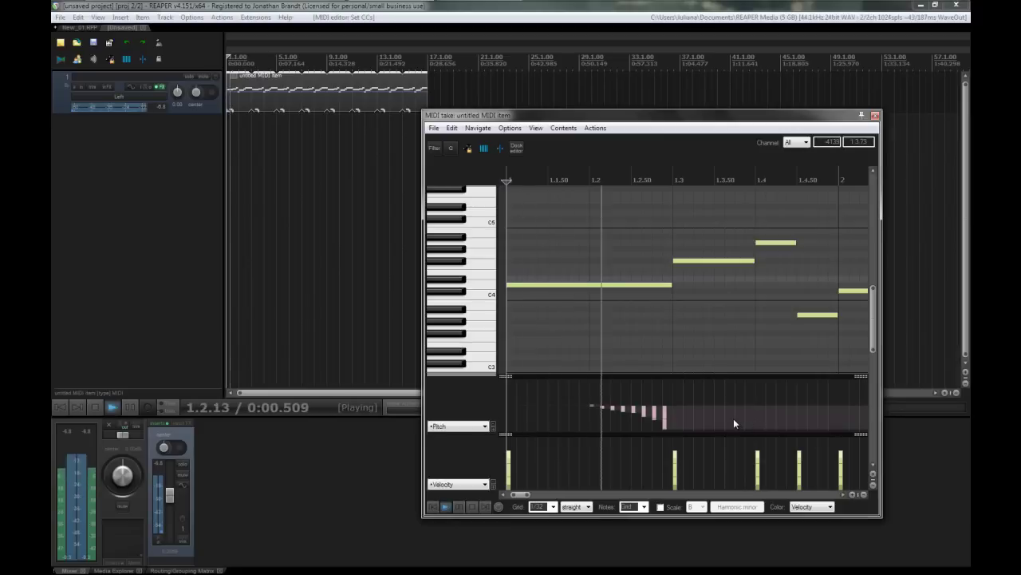
key("space")
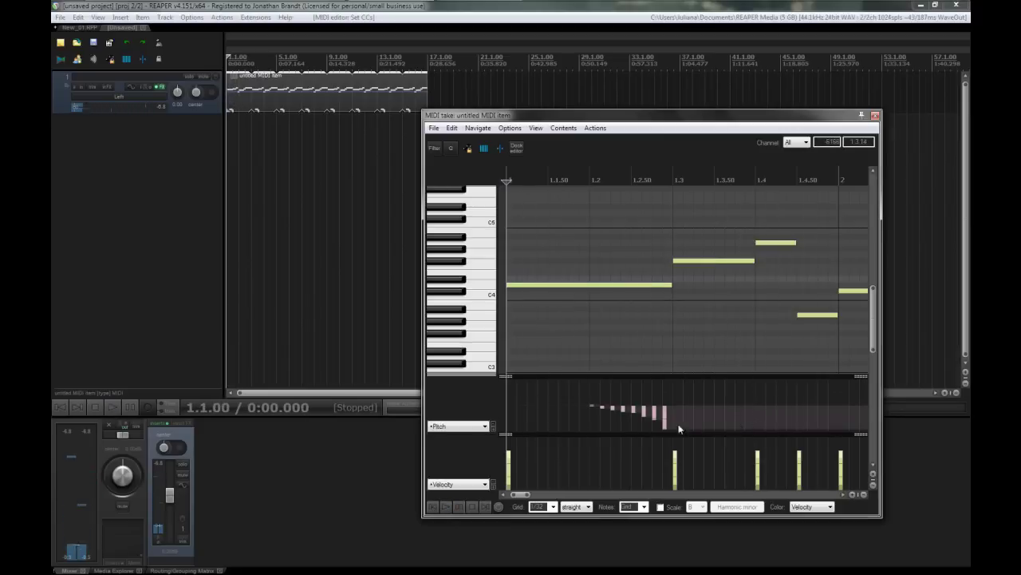
- Add a zero-bend pitch event at 1.3.00, check its value in the event properties and audition the result
left_click(674, 404)
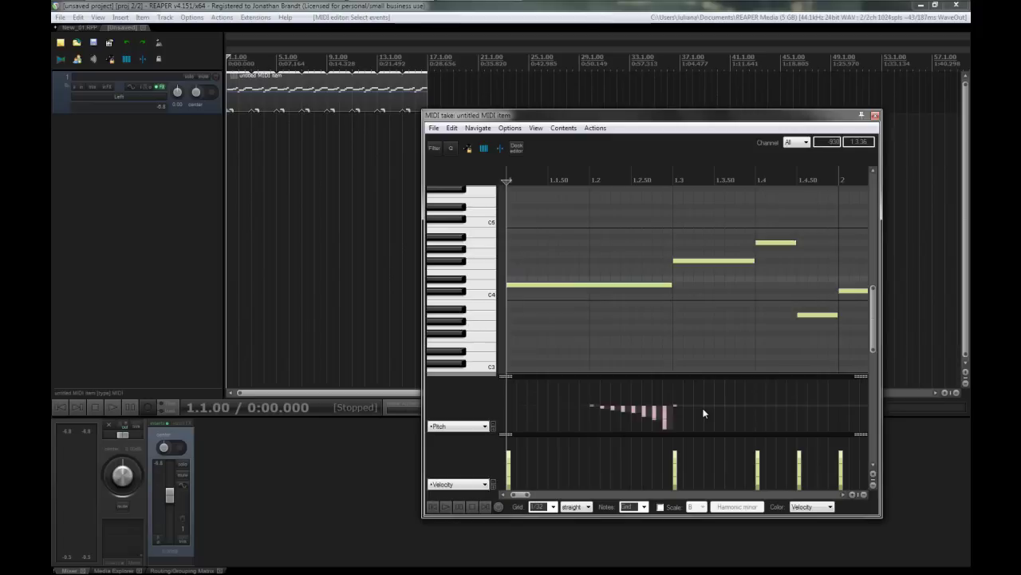
key("alt+Return")
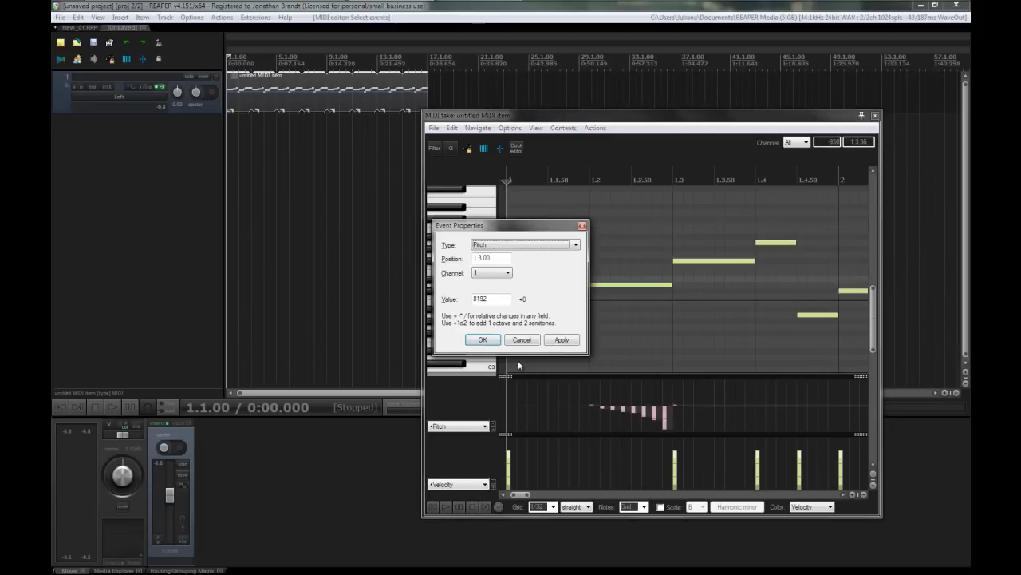
left_click(503, 299)
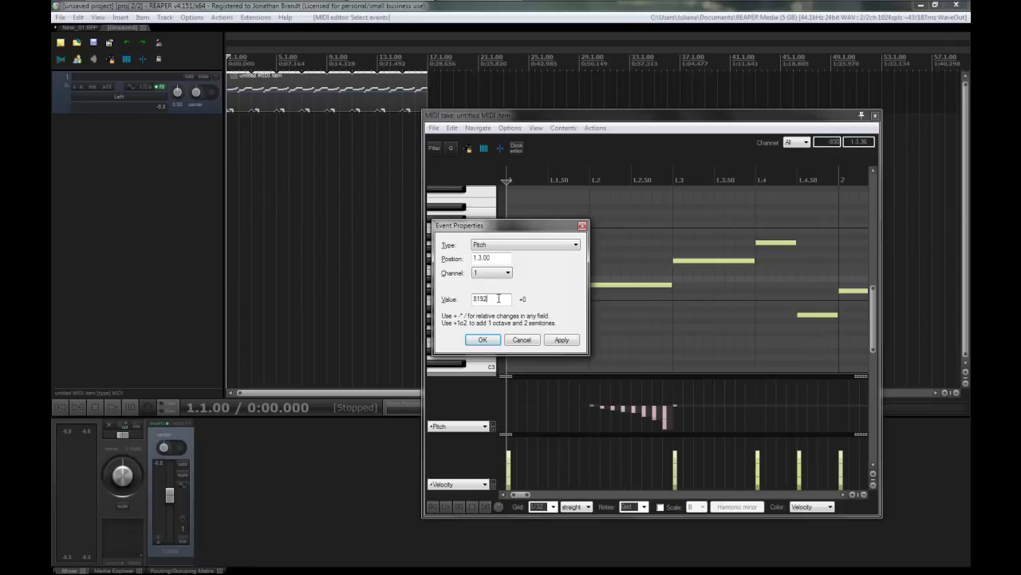
left_click(523, 343)
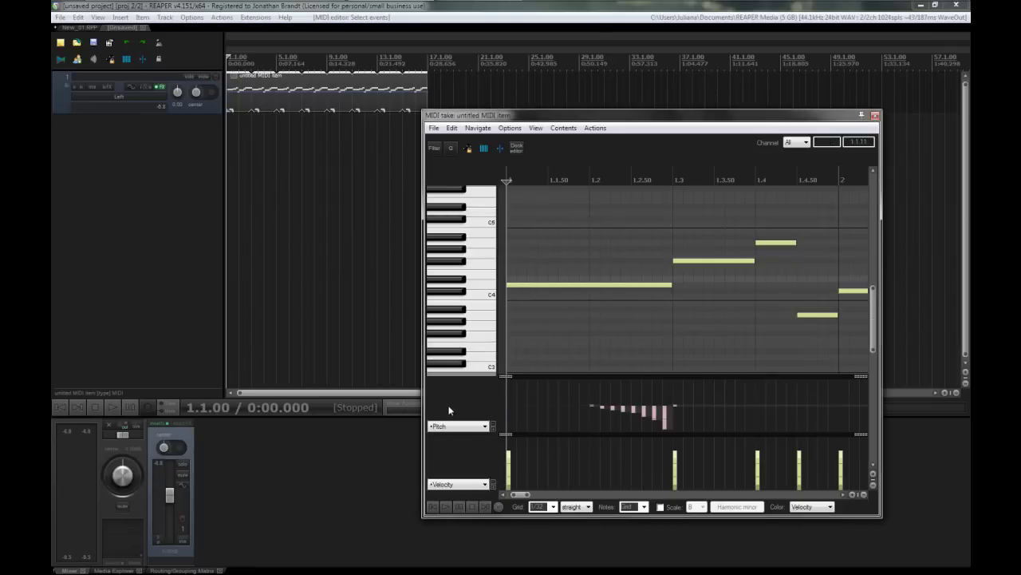
key("space")
key("space")
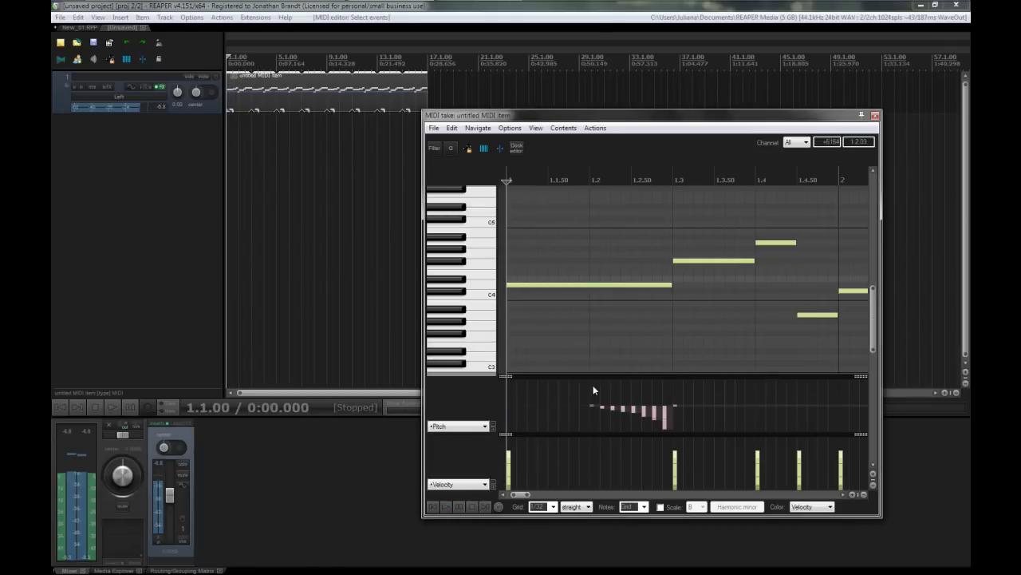
- Set Surge's downward Bend Depth to 4 and audition the pitch bend
left_click(162, 87)
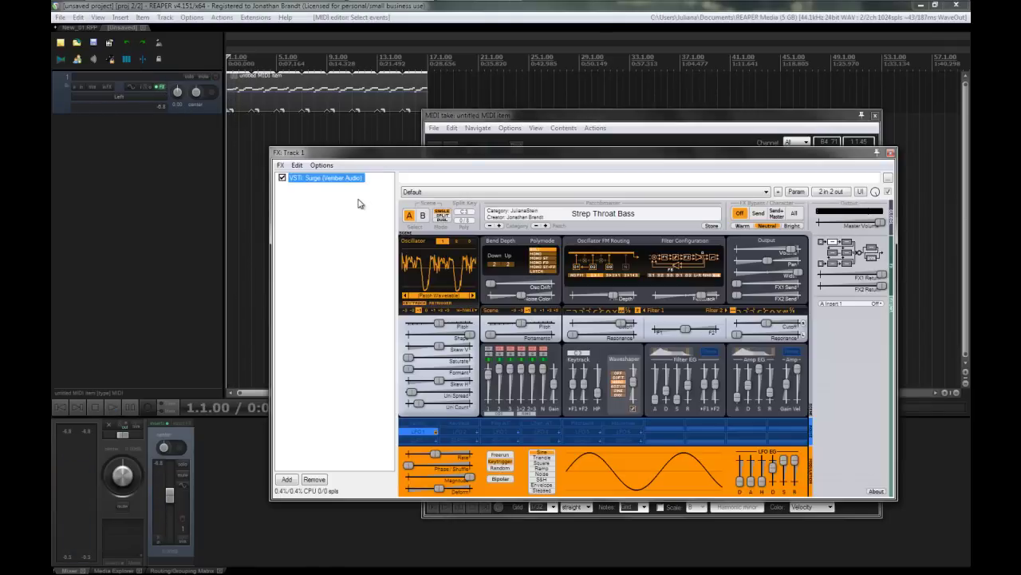
mouse_move(496, 265)
left_mouse_down()
mouse_move(497, 255)
mouse_move(501, 266)
left_mouse_up()
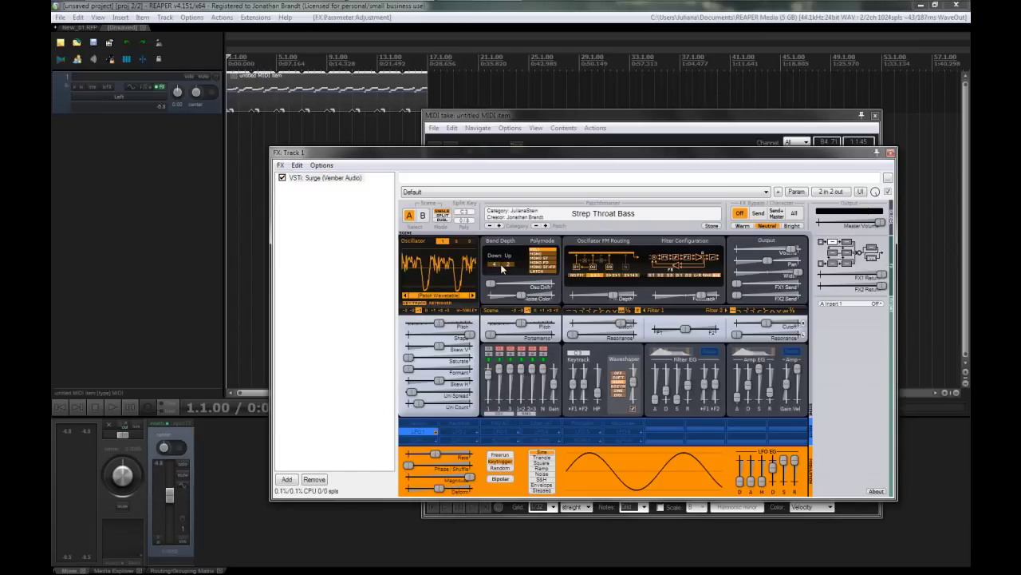
left_click(891, 151)
key("space")
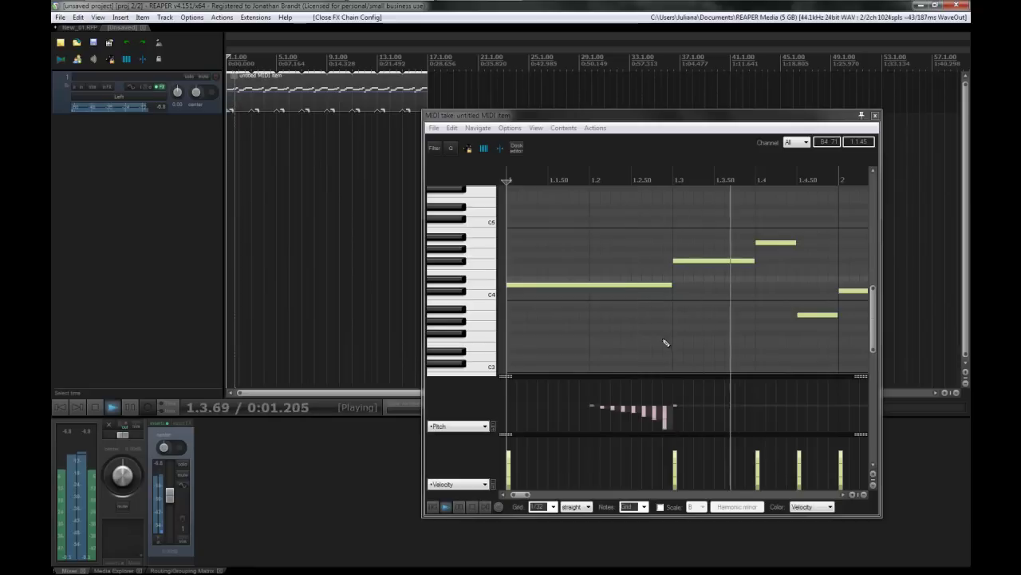
key("space")
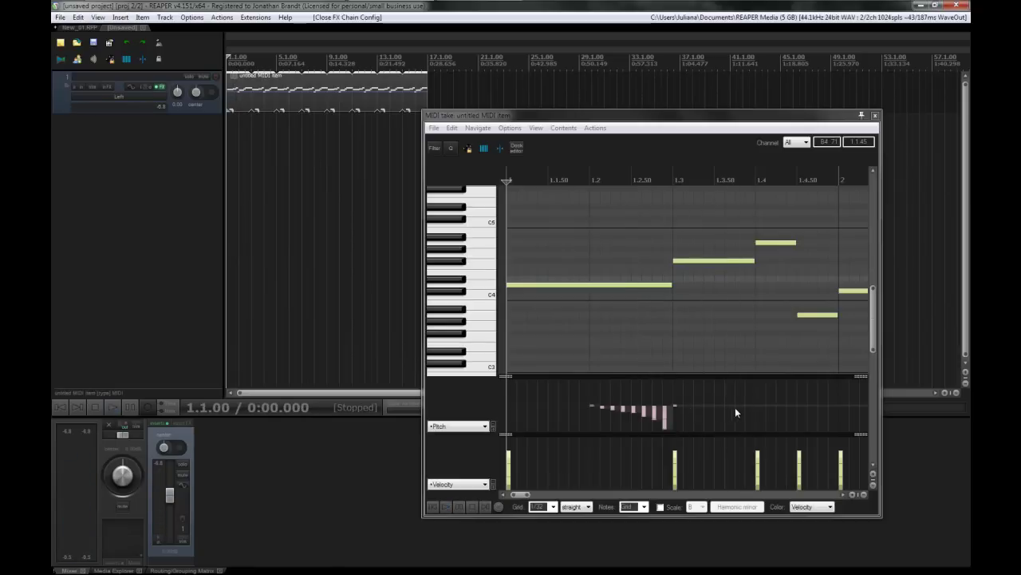
- Draw a second downward pitch bend under the second note, returning to zero at beat 1.4, and play it
left_click(709, 406)
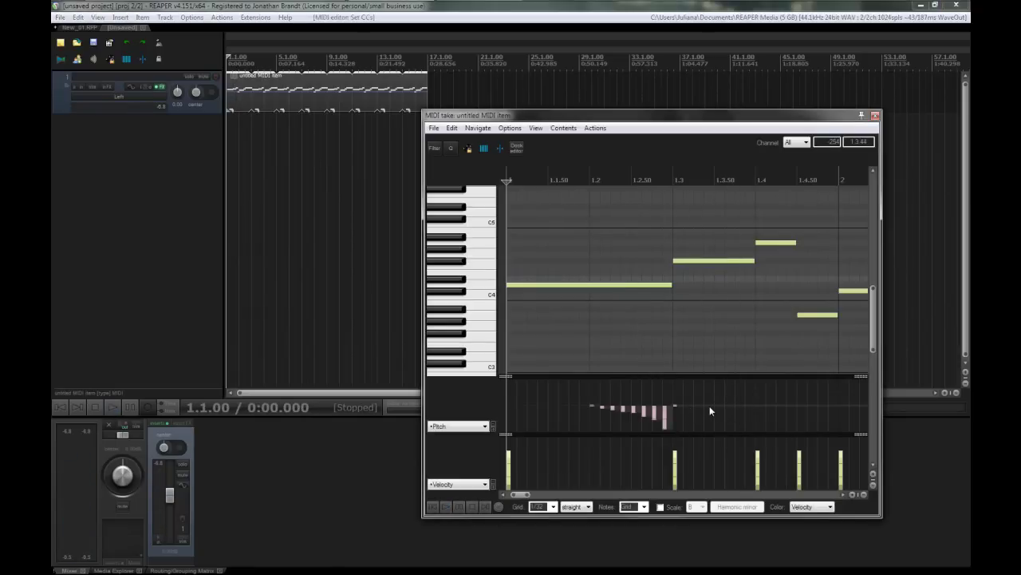
mouse_move(710, 407)
left_mouse_down()
mouse_move(750, 416)
mouse_move(761, 407)
left_mouse_up()
key("space")
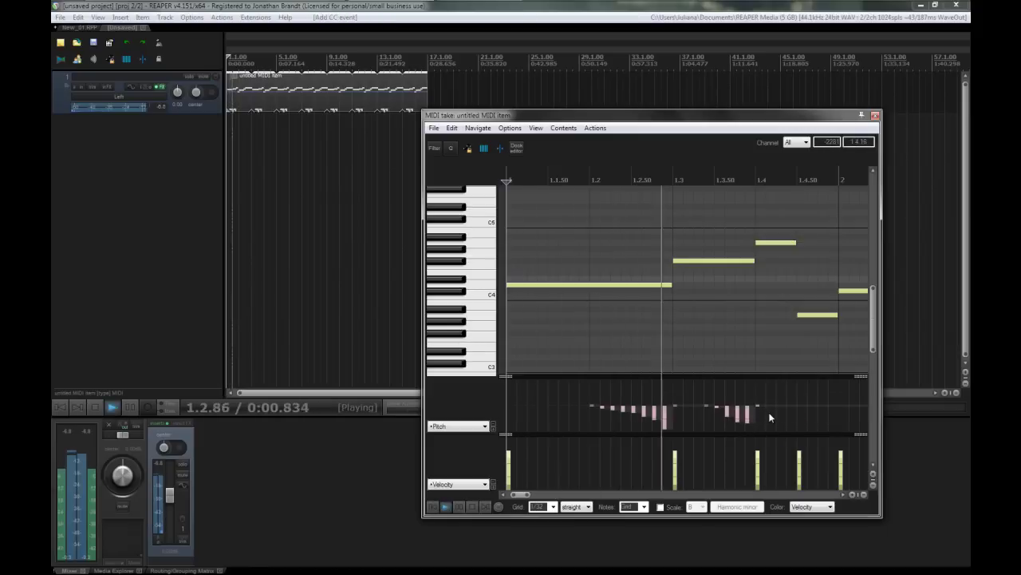
- Draw a shallow downward pitch-bend dip under the first note of bar 2, from 2.1.50 to 2.2.50
key("space")
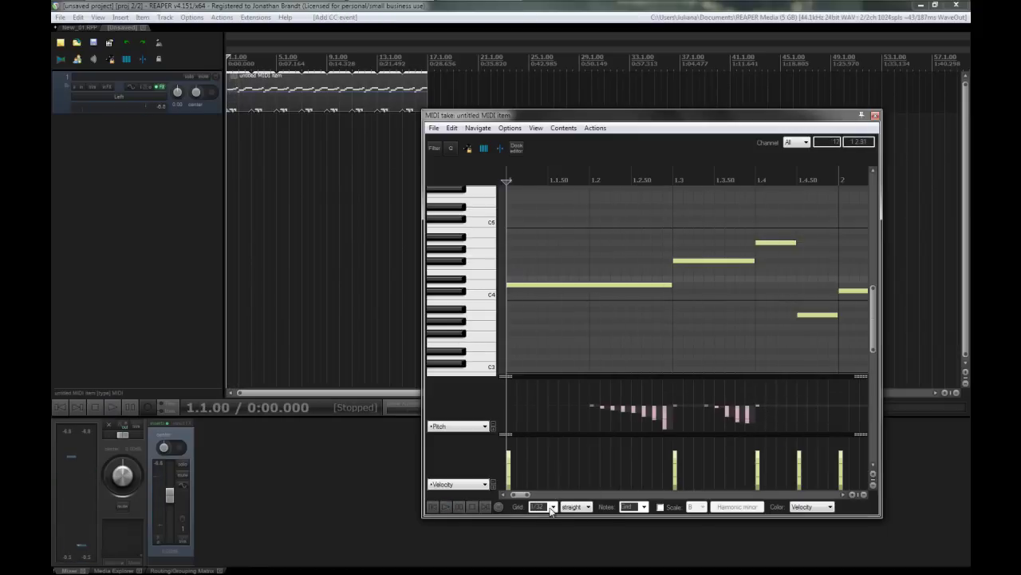
left_click_drag(518, 495, 536, 496)
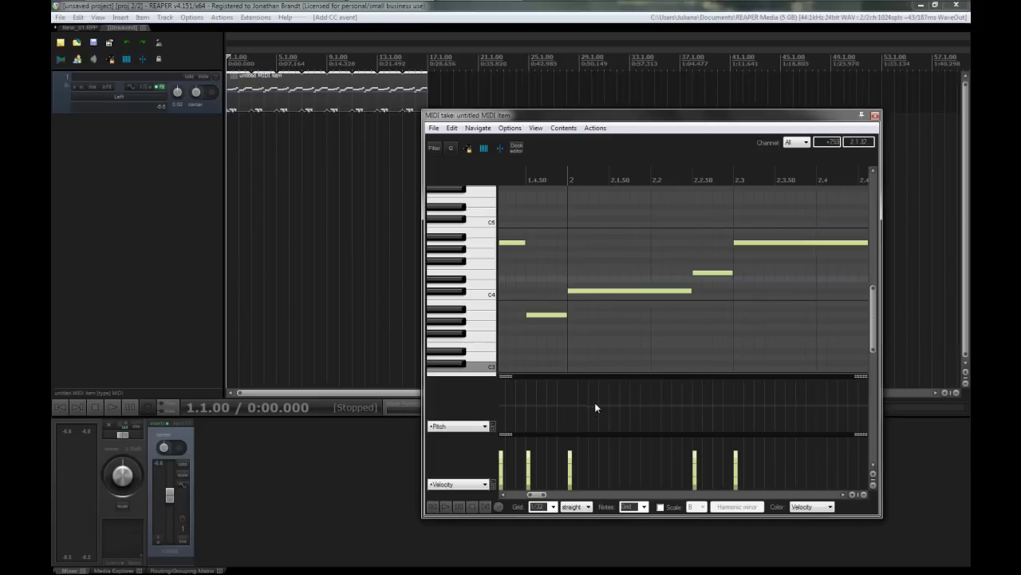
left_click_drag(611, 405, 699, 406)
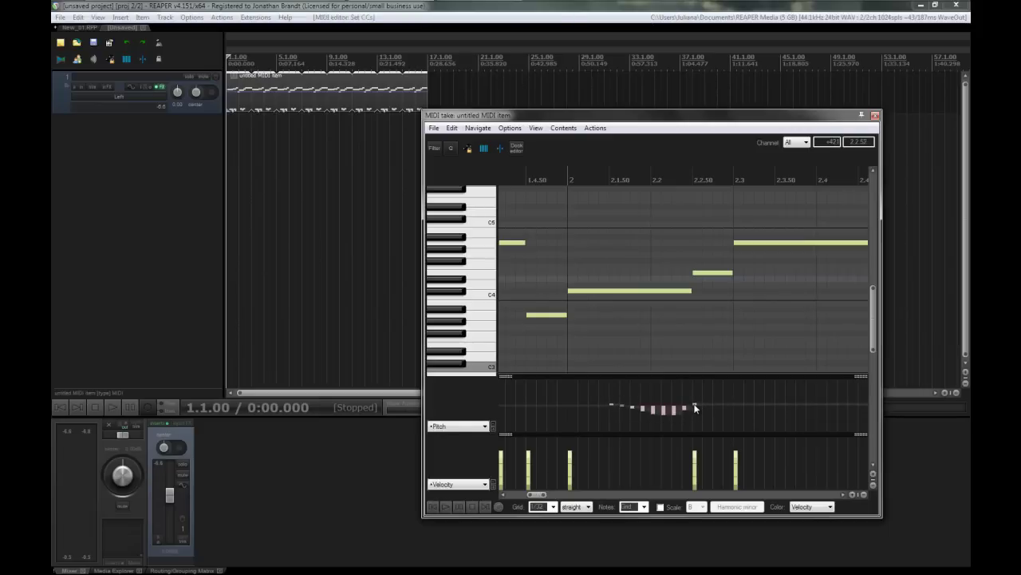
- Set the pitch event at 2.2.50 to zero bend in its event properties and play the result
left_click(696, 408)
key("alt+Return")
key("Tab")
key("Tab")
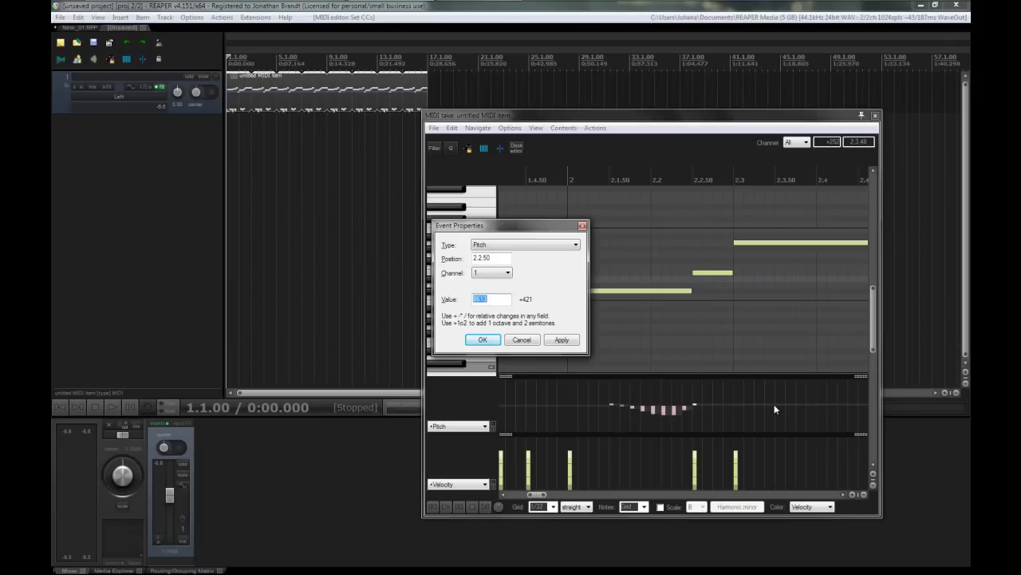
type("0")
key("Return")
left_click_drag(696, 425, 696, 378)
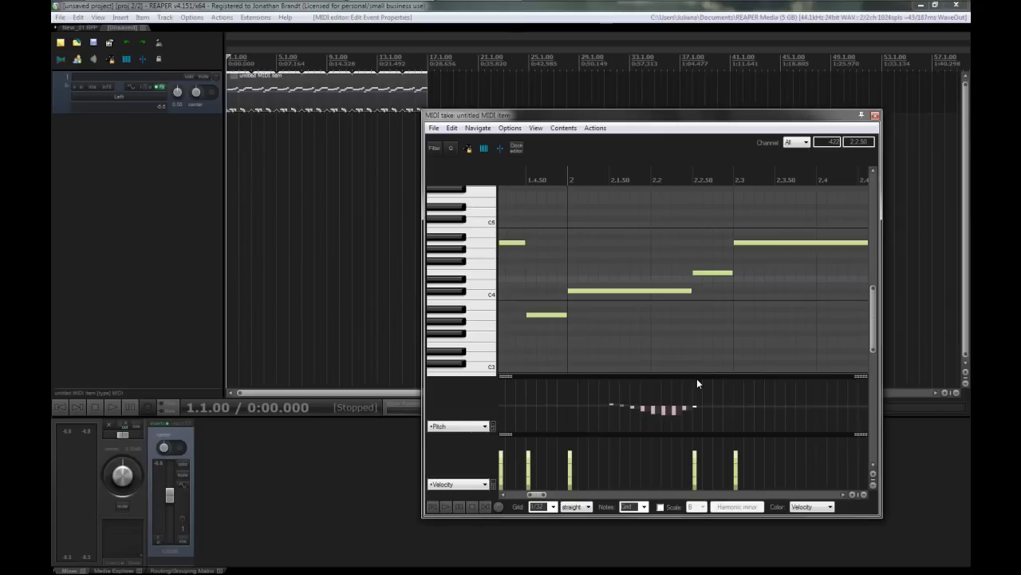
key("space")
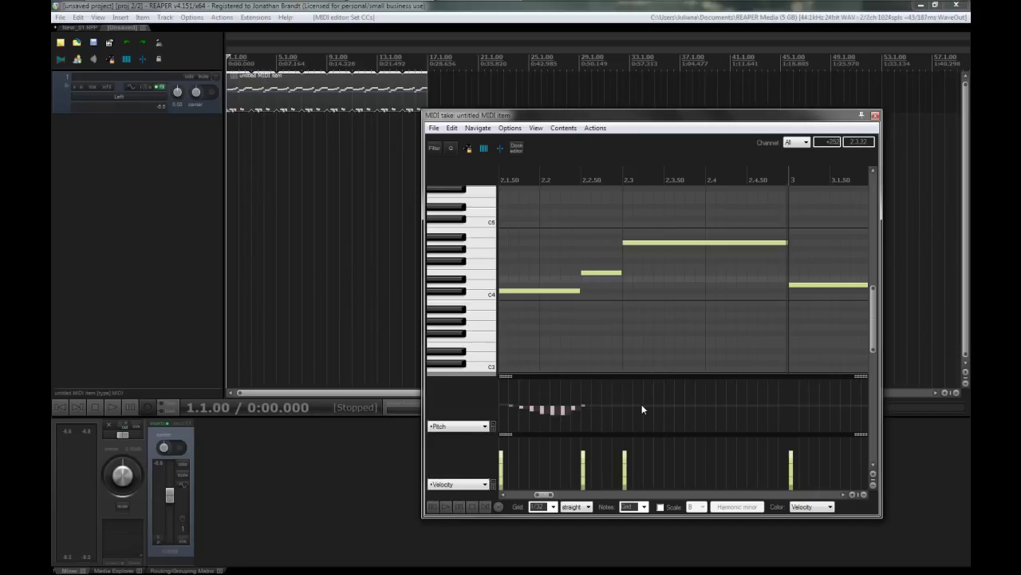
- Draw a rising pitch bend from about 2.3.25 to just before bar 3, returning to zero at 3.1.00, and play it
left_click_drag(661, 408, 722, 403)
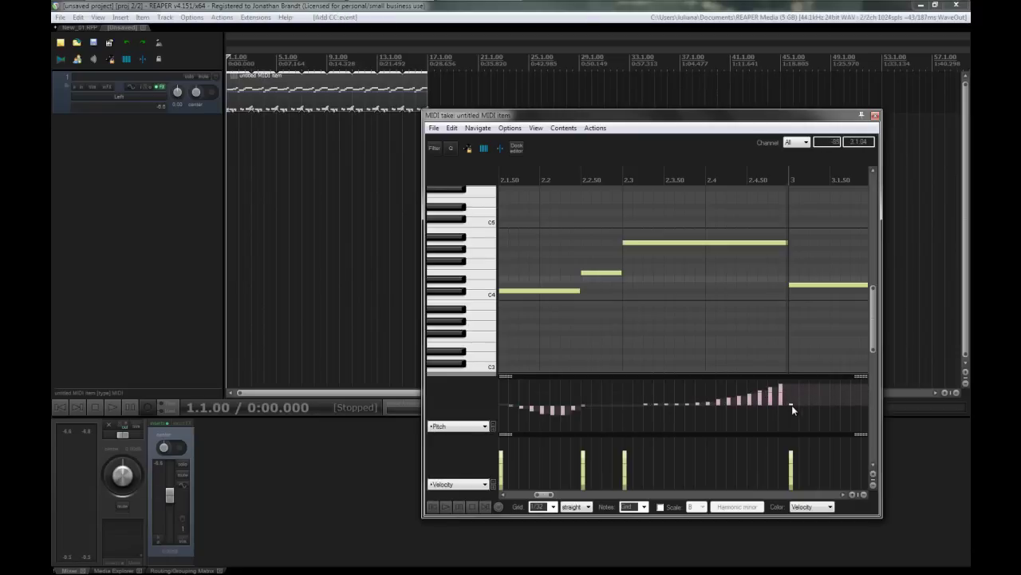
left_click_drag(791, 405, 791, 405)
key("space")
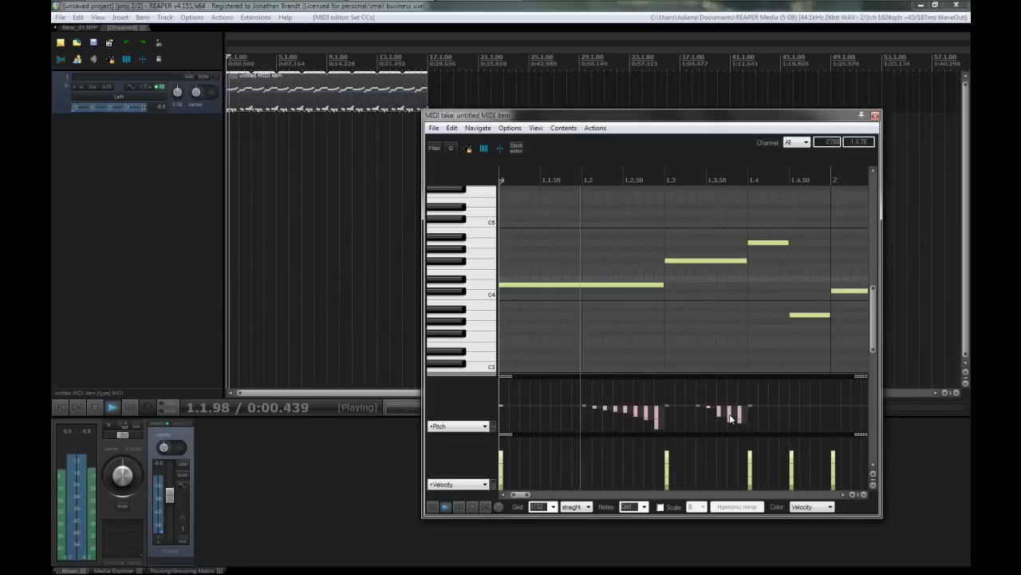
scroll(688, 354, "down", 4)
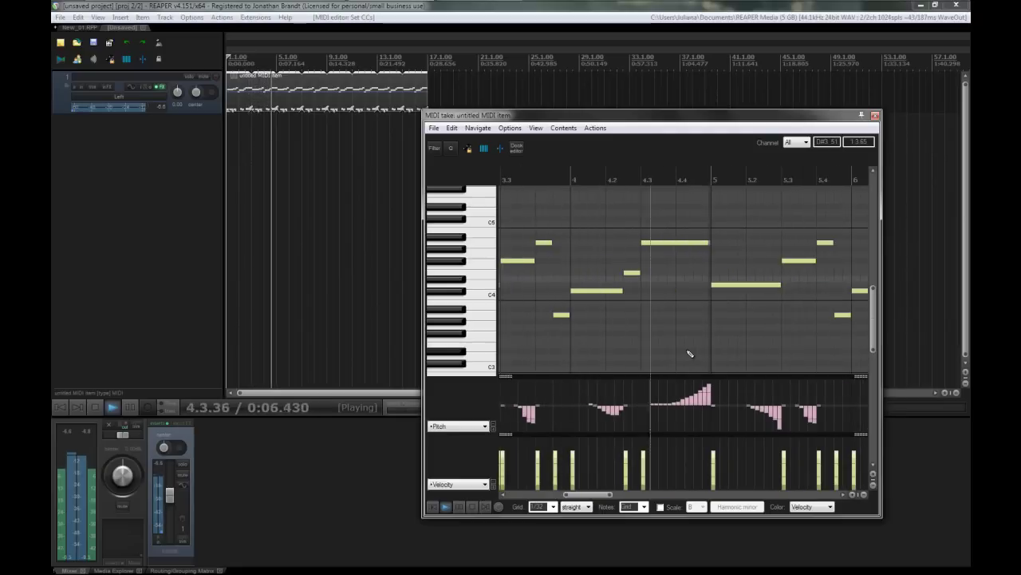
key("space")
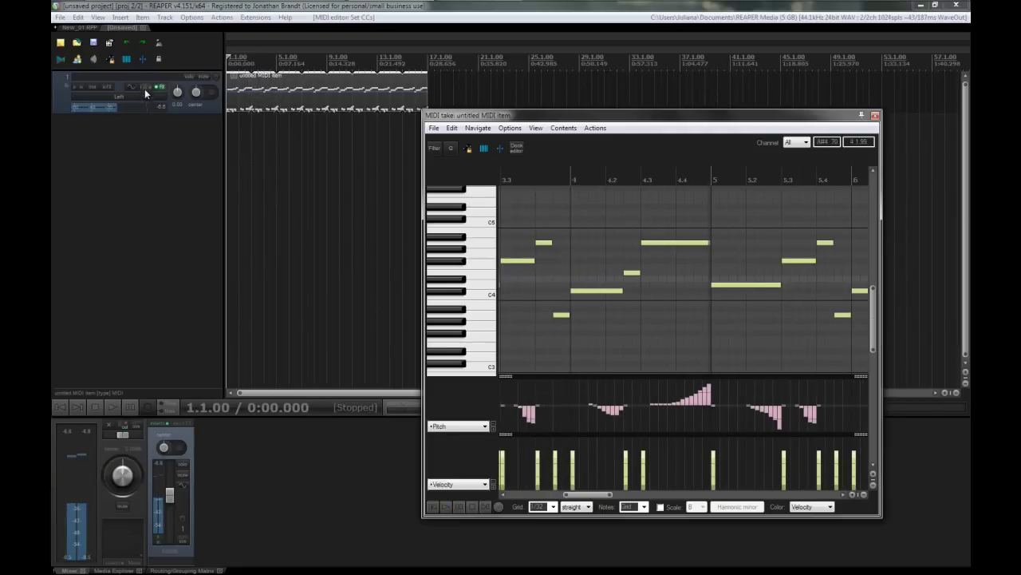
- Set Surge's downward Bend Depth to 6, close the FX window and audition the bass line
left_click(162, 87)
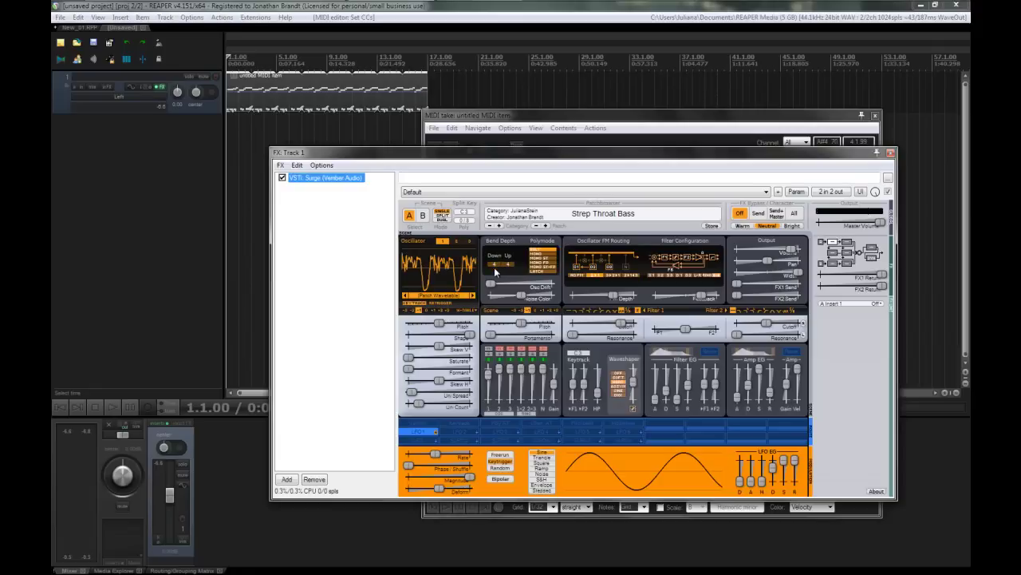
left_click_drag(494, 266, 496, 265)
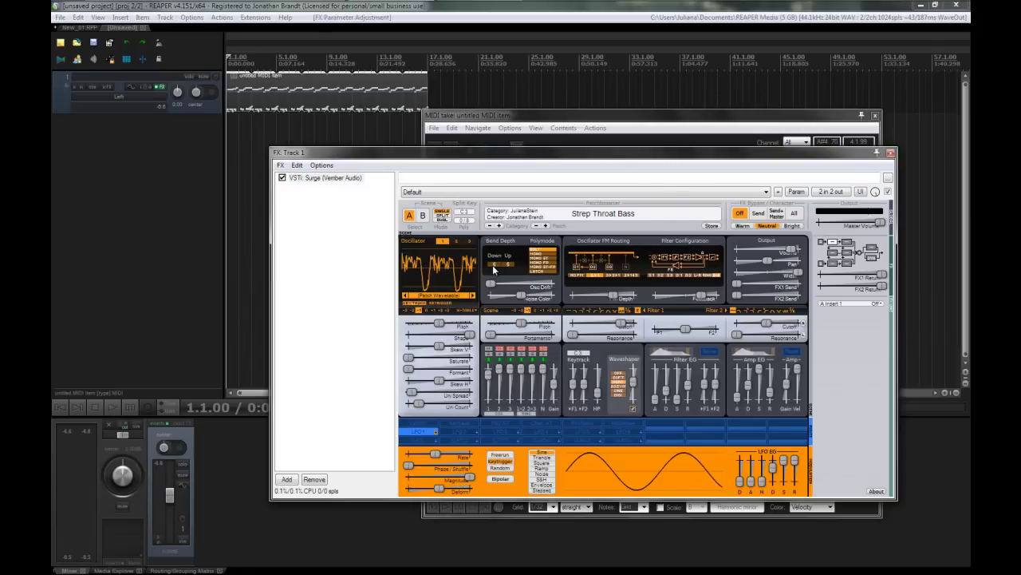
key("space")
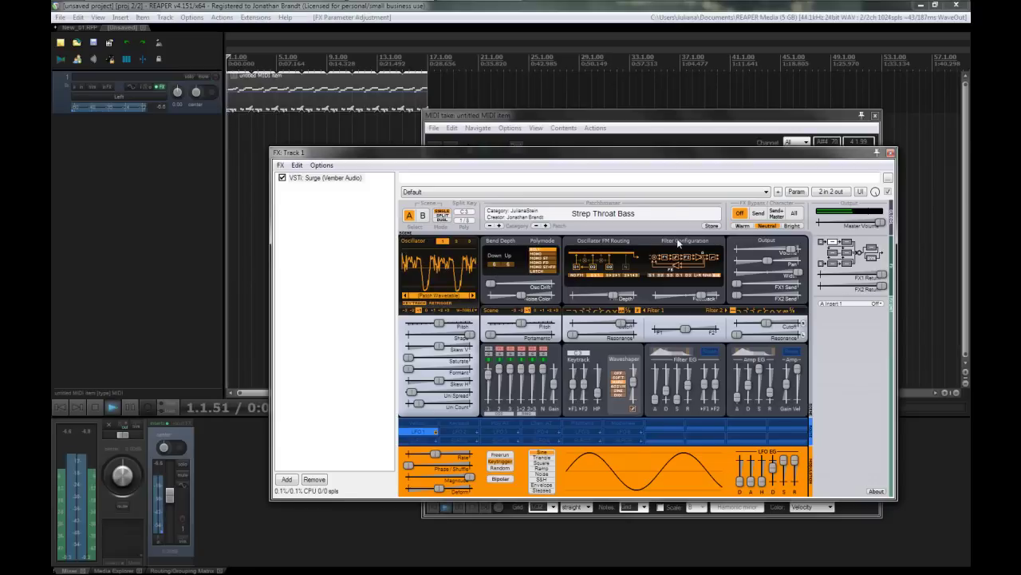
left_click(890, 153)
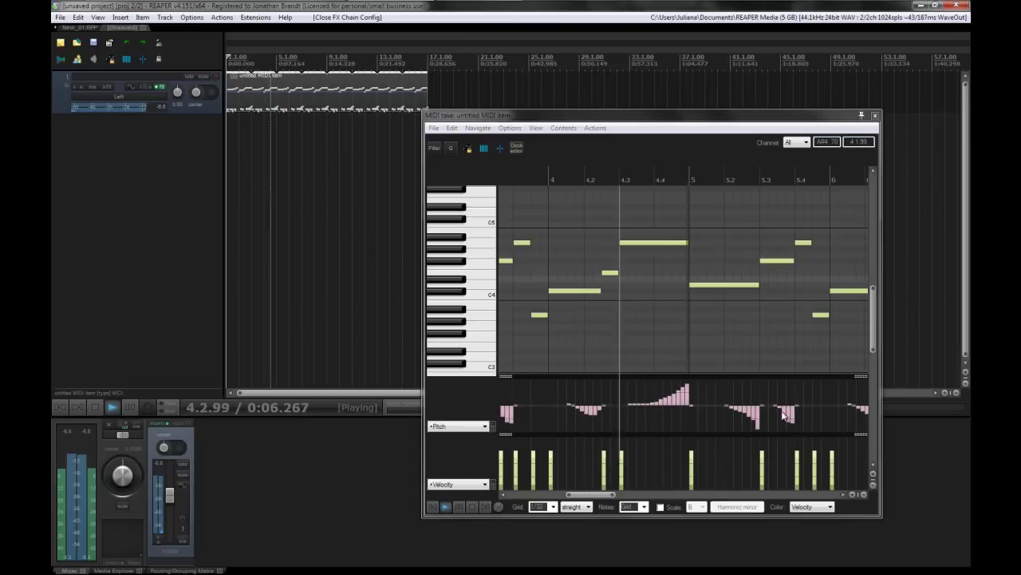
key("space")
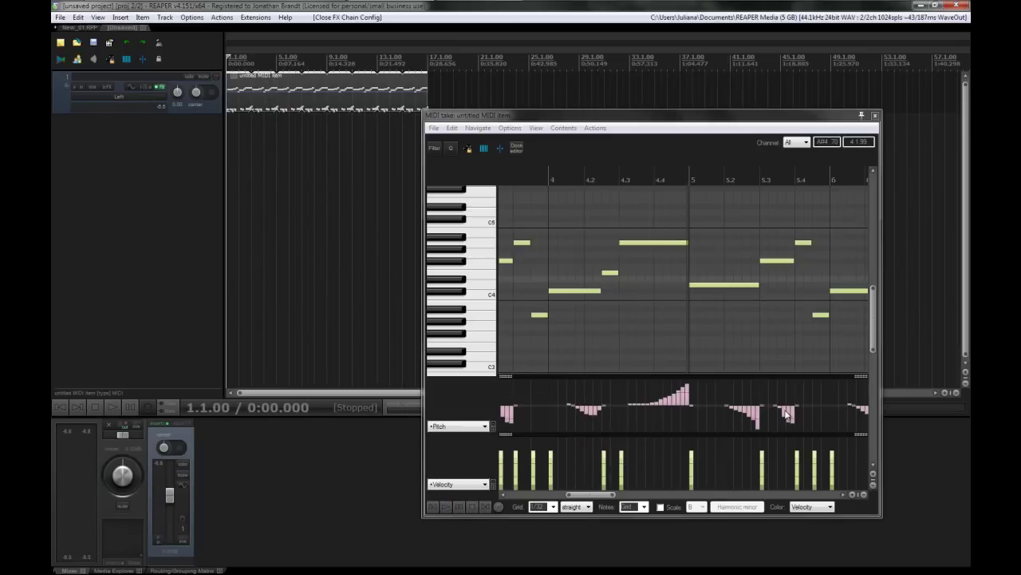
key("space")
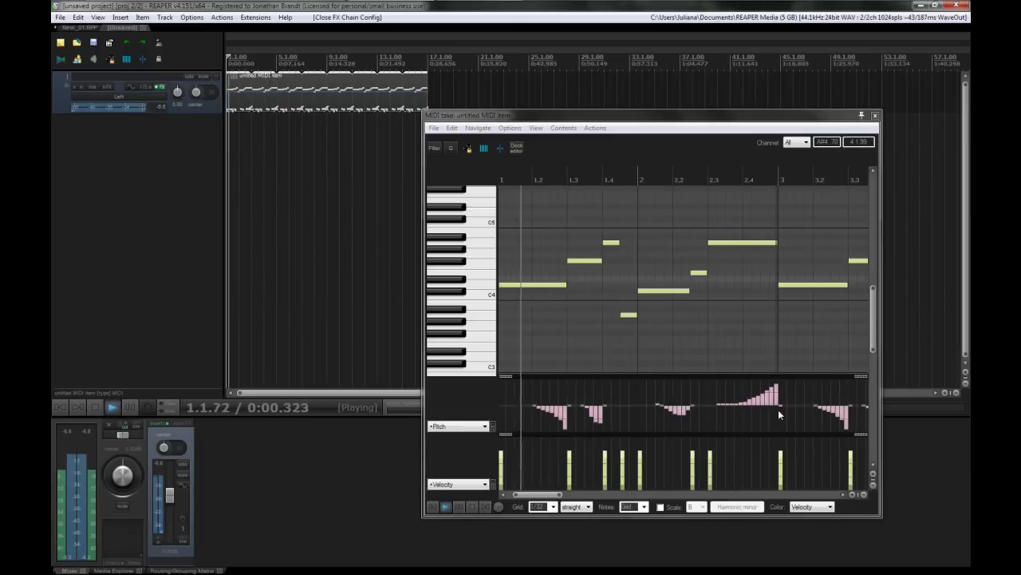
key("space")
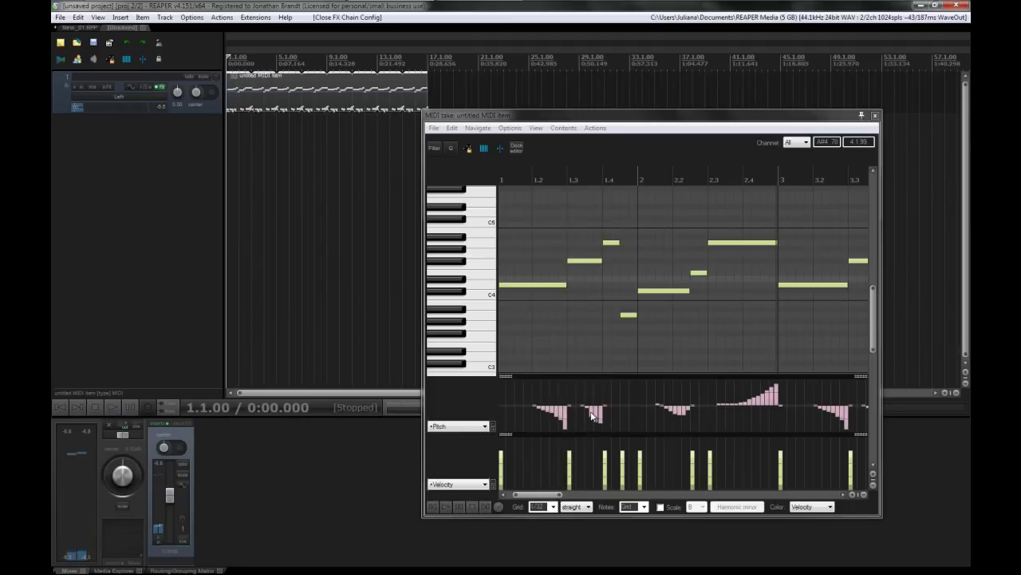
- Fine-tune the last event of the second pitch bend, reduce the depth of the first bend's last event, and audition the changes
left_click(592, 413)
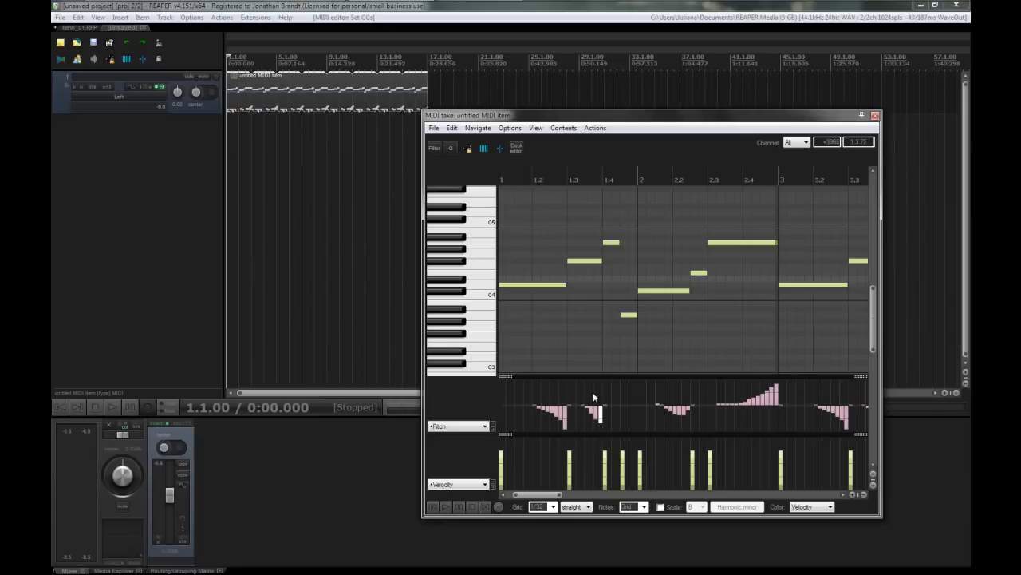
key("space")
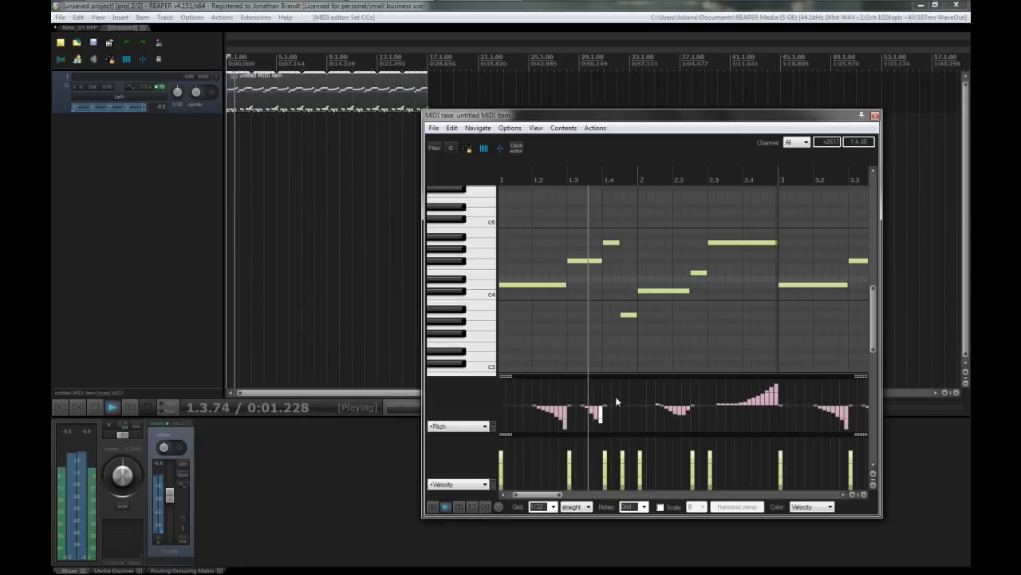
key("space")
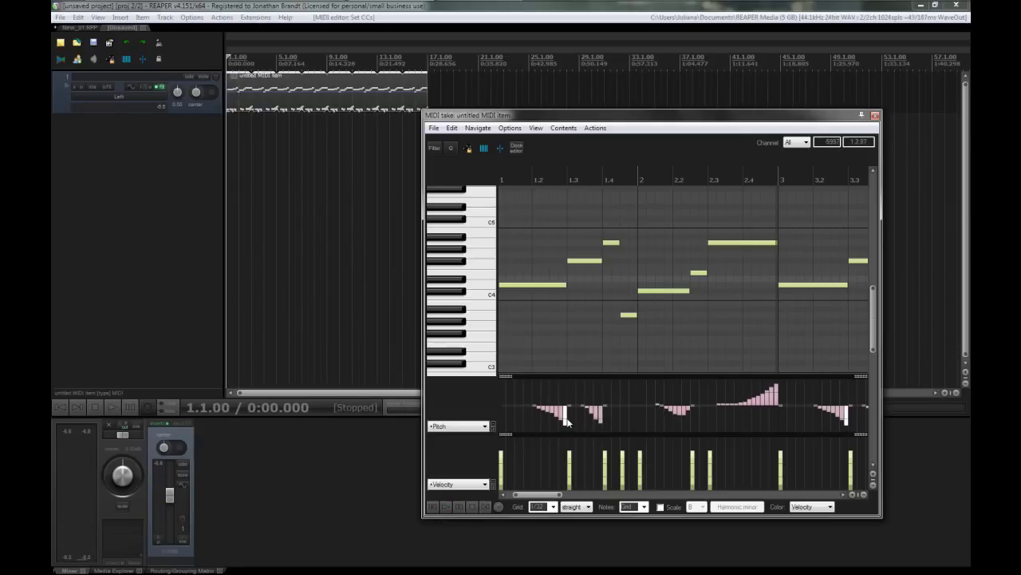
key("space")
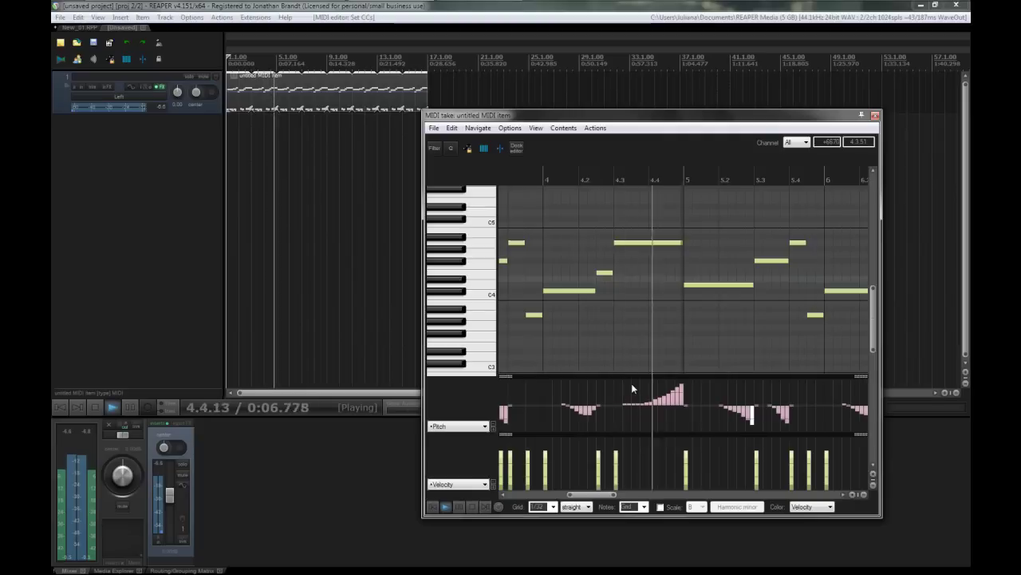
key("space")
- Delete the leading pitch event at 4.1.50 from the shallow downward bend
scroll(562, 407, "up", 5)
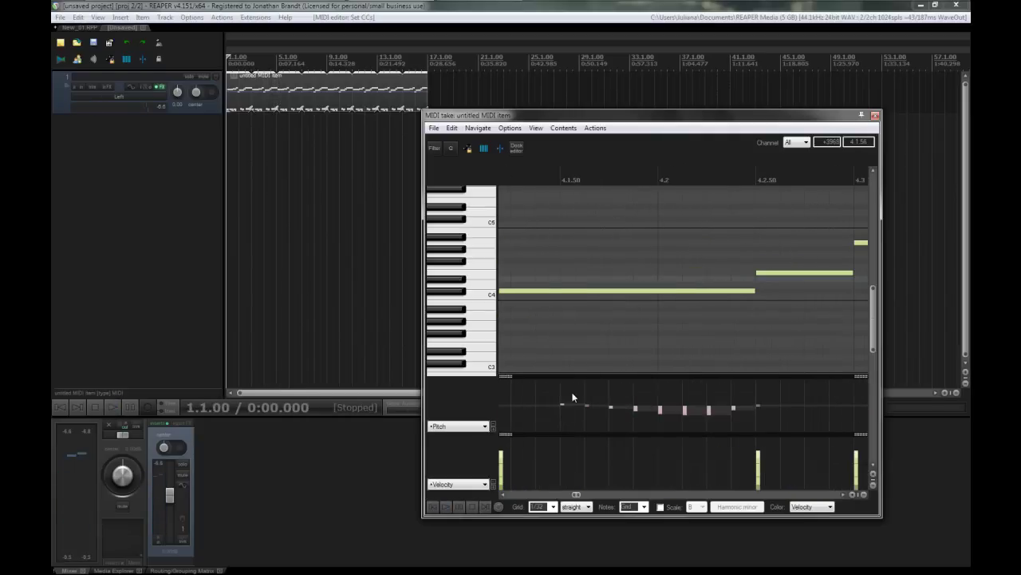
key("Delete")
scroll(593, 425, "down", 5)
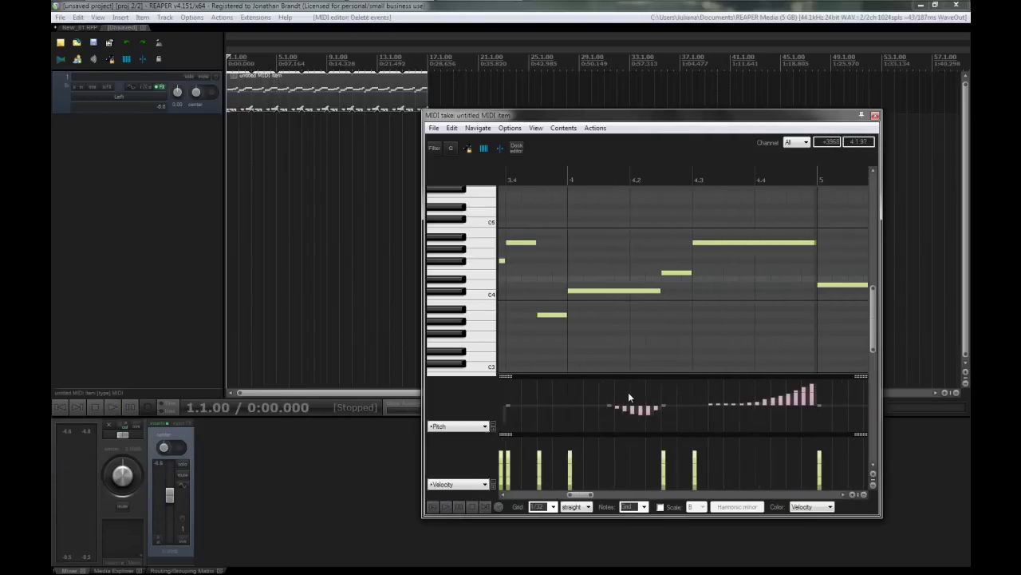
- Delete the first two events of the rising bend, at 4.3.25 and 4.3.37, and play the line
scroll(699, 405, "up", 5)
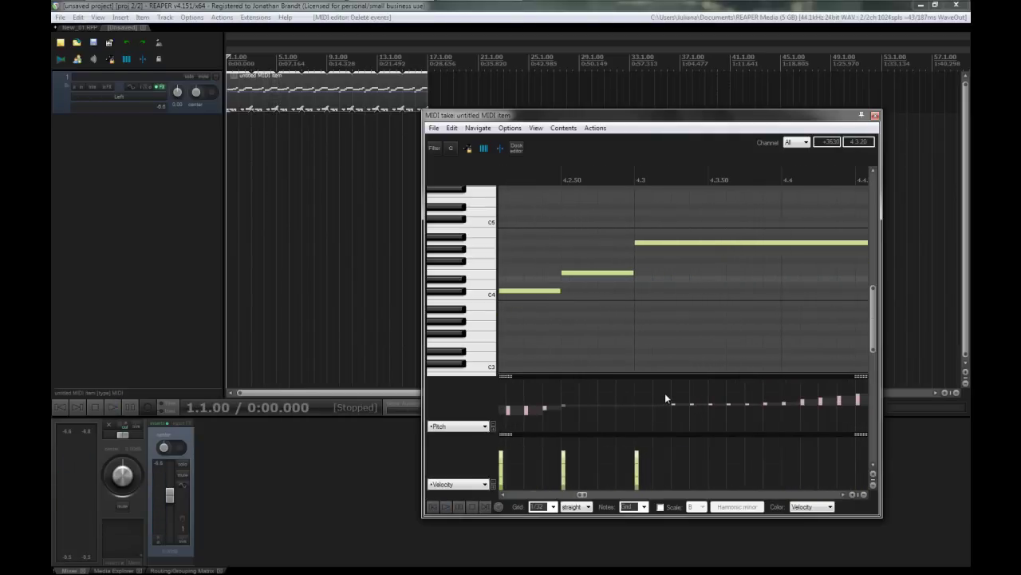
left_click_drag(665, 392, 694, 423)
key("space")
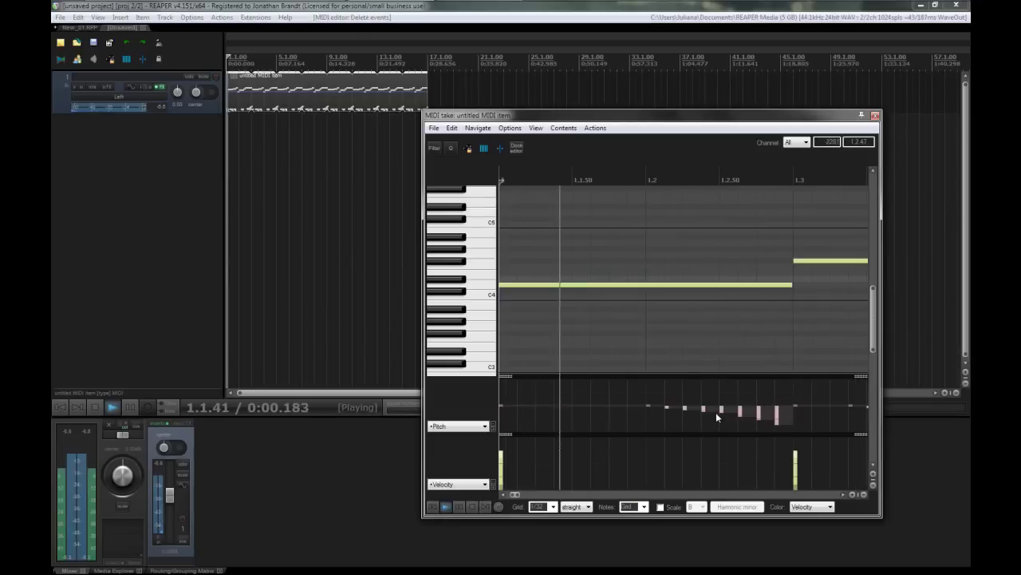
scroll(719, 407, "down", 4)
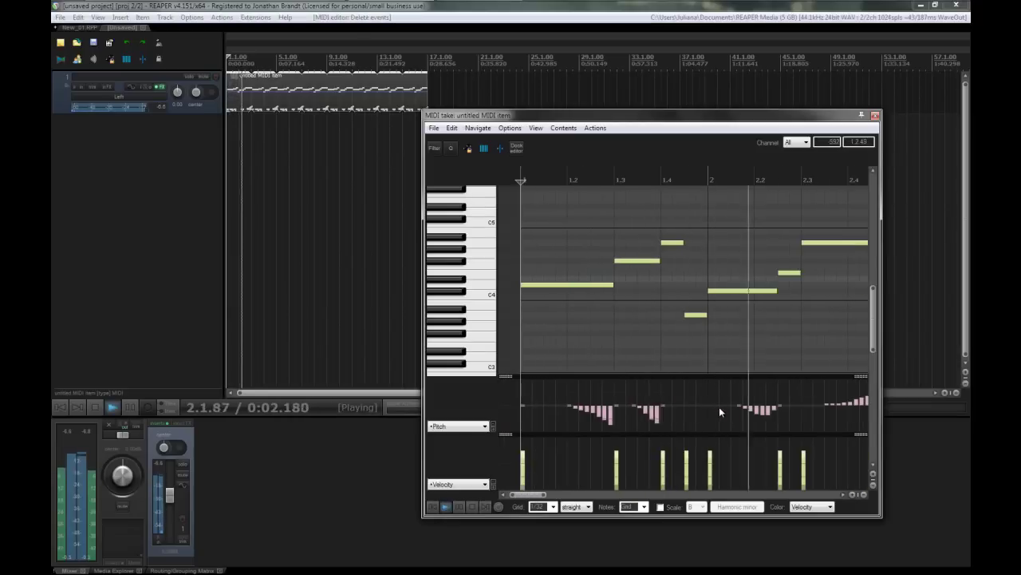
scroll(719, 406, "down", 2)
key("space")
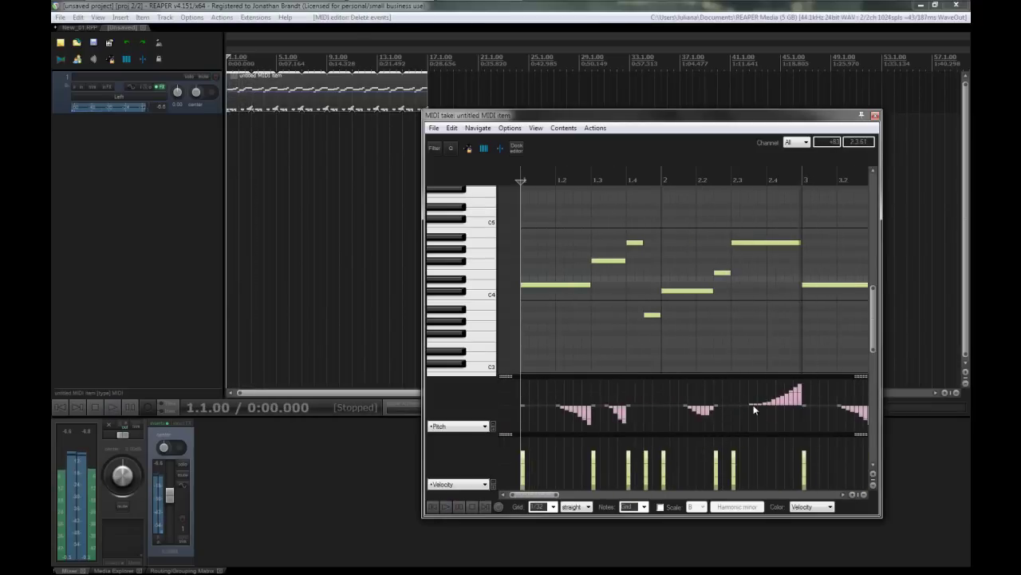
- Delete the rising bend's leading events before 2.3.75 and audition the shortened bend
scroll(754, 408, "up", 3)
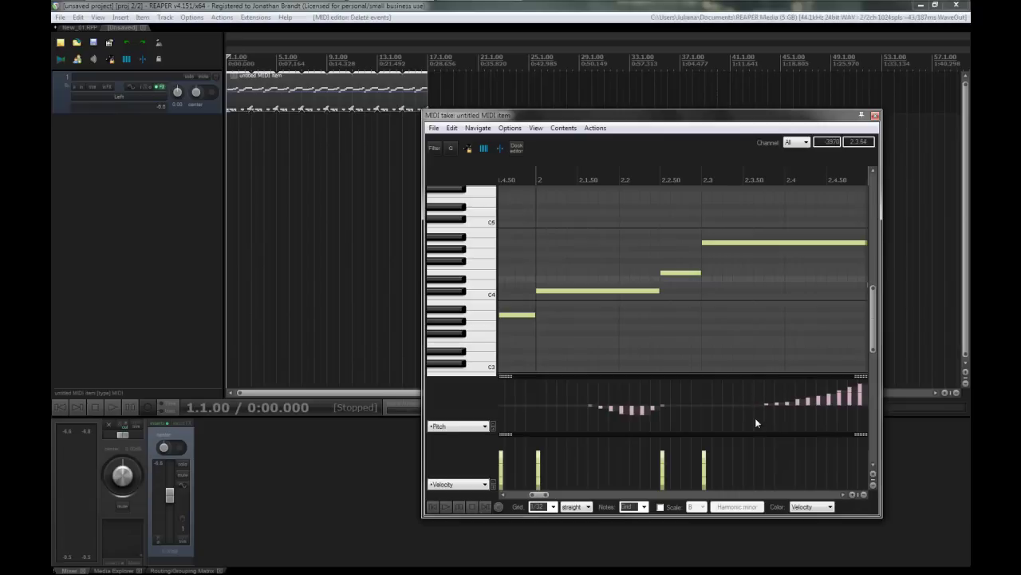
key("space")
scroll(759, 413, "down", 2)
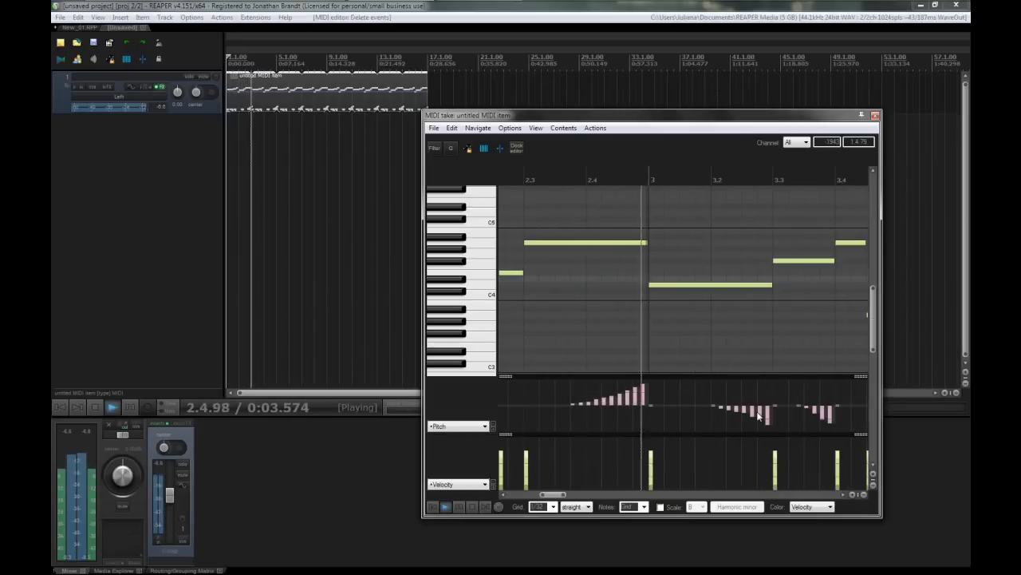
key("space")
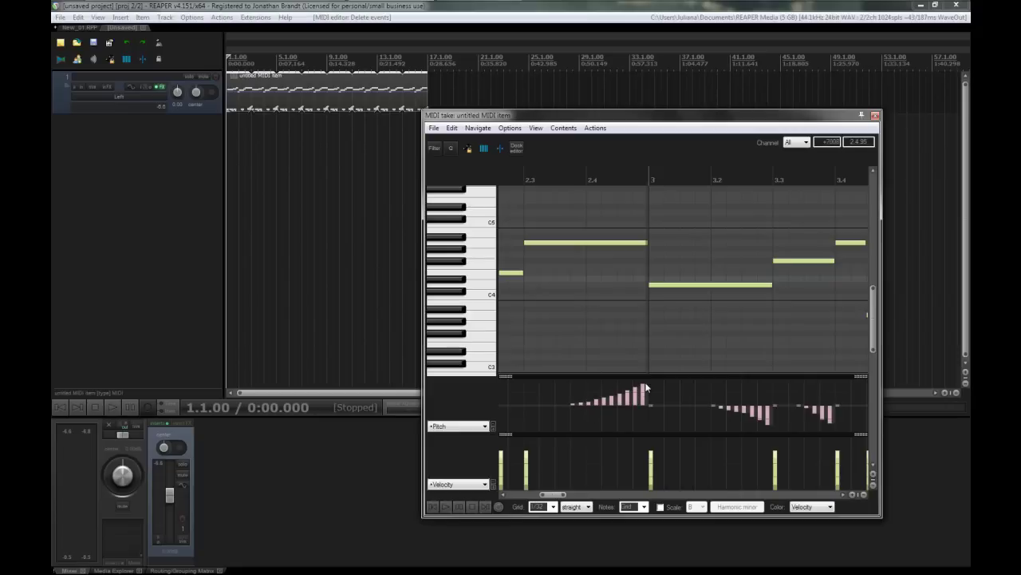
- Select all events of the rising bend before bar 3, adjust their values together and audition the result
left_click_drag(659, 378, 567, 418)
left_click_drag(647, 406, 571, 388)
left_click(649, 396)
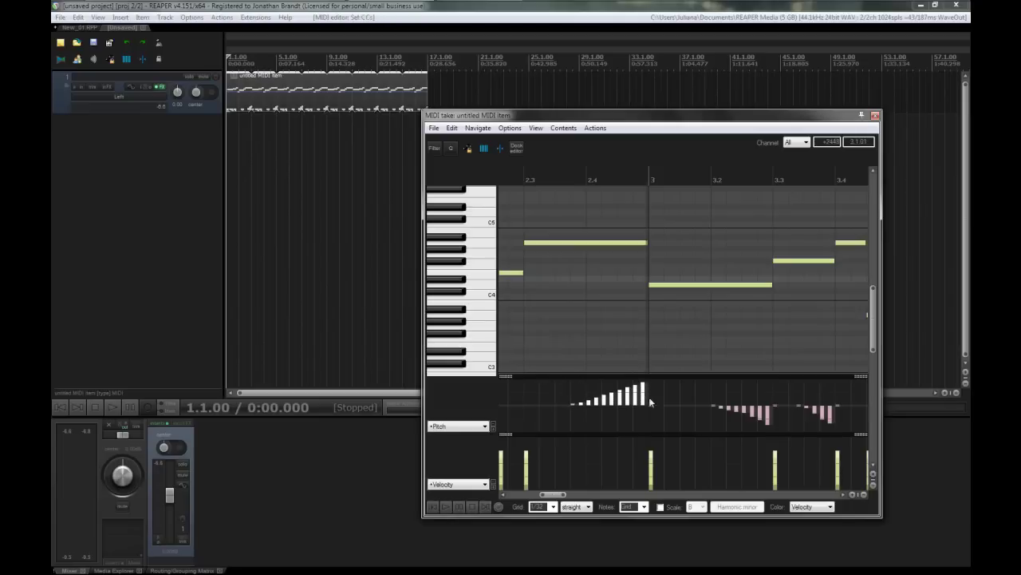
key("space")
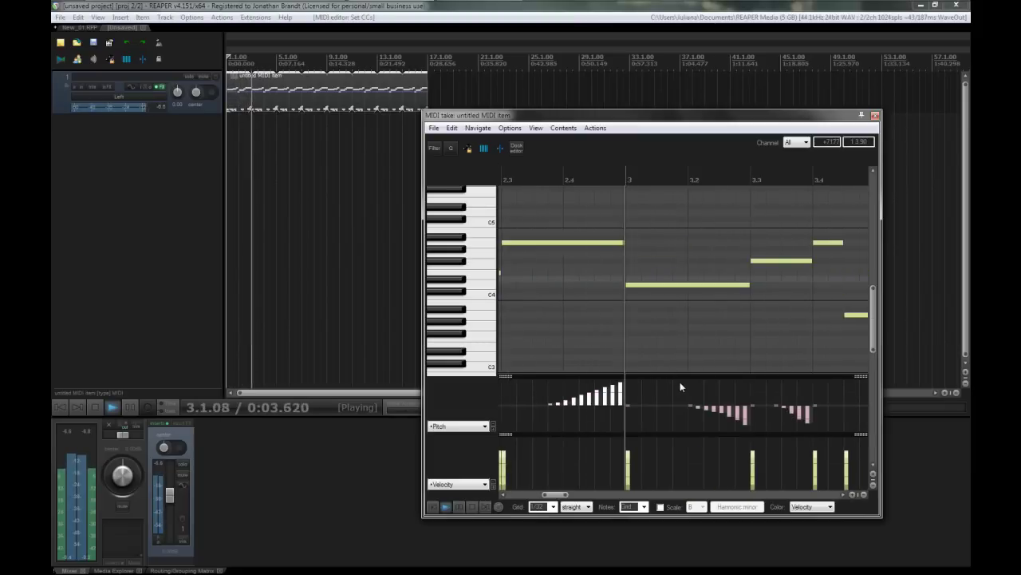
key("space")
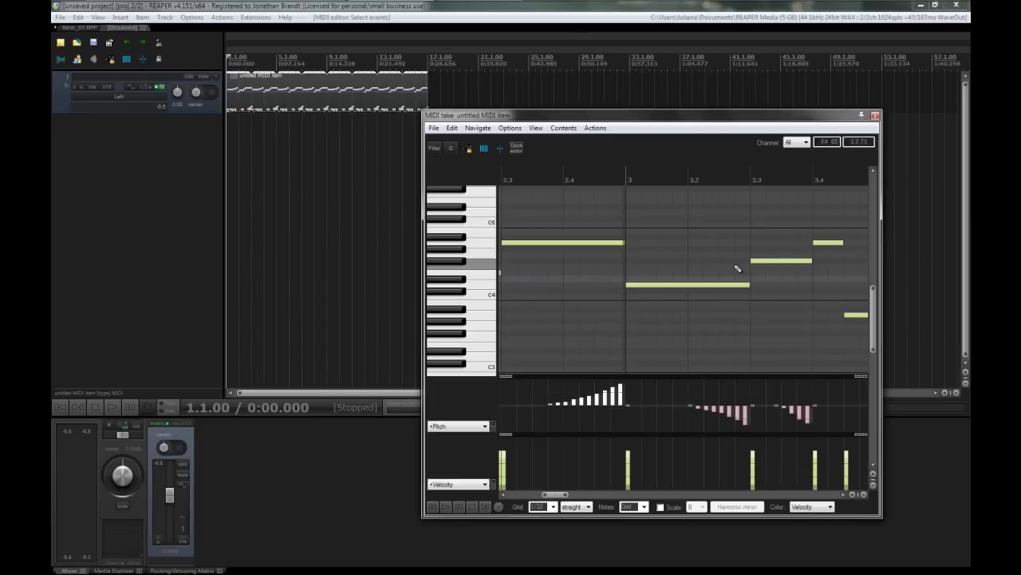
- Close the MIDI editor, enlarge the track's height in the arrange view and play the item from its start
left_click(875, 116)
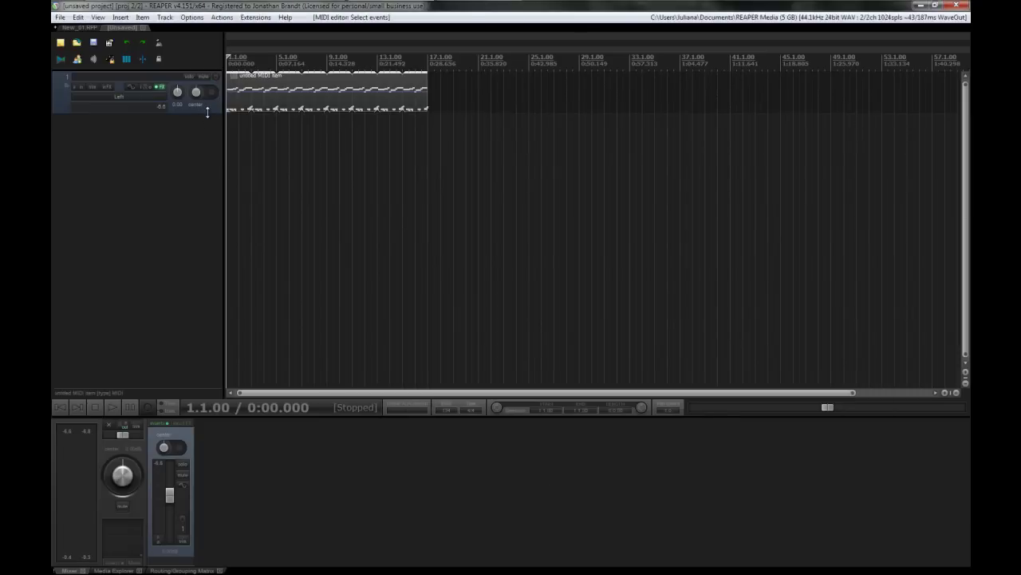
left_click_drag(208, 111, 189, 292)
scroll(295, 289, "up", 10)
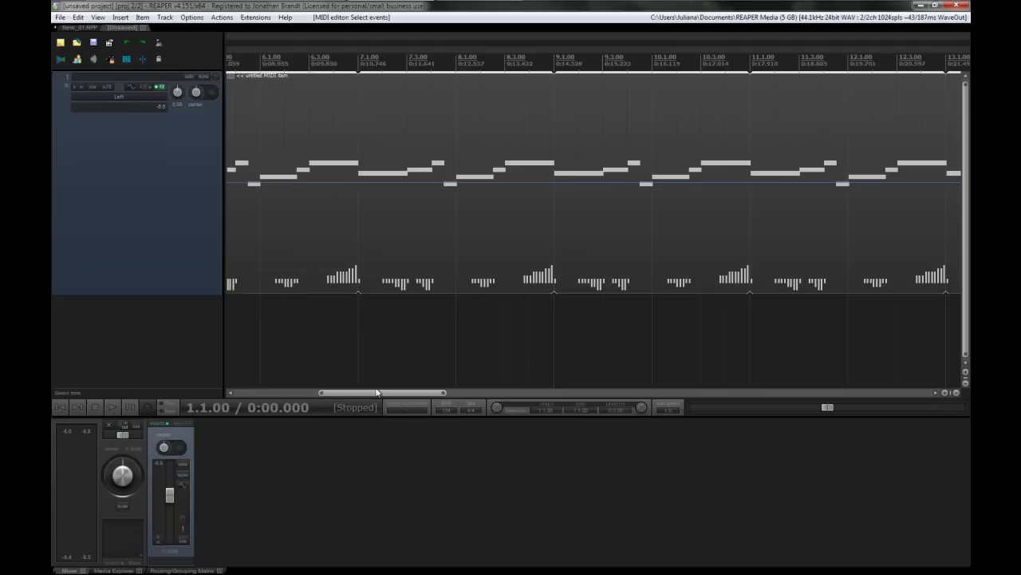
left_click_drag(377, 392, 213, 398)
scroll(290, 302, "up", 5)
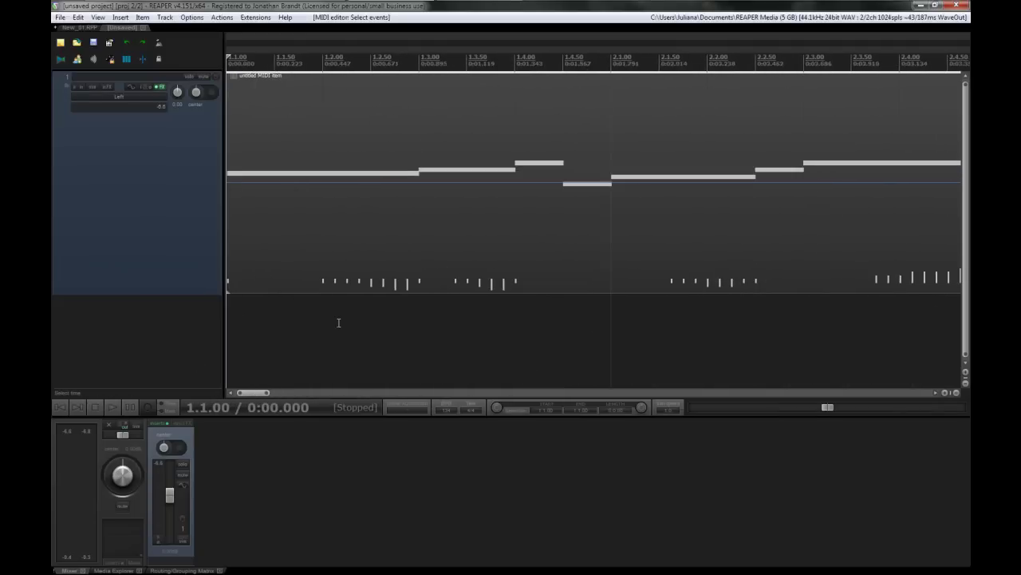
key("space")
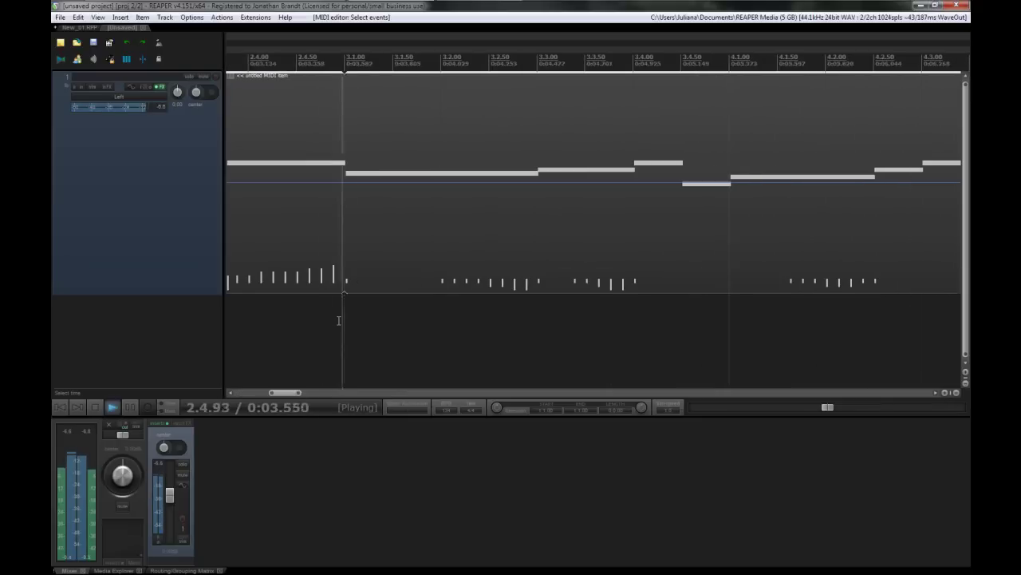
key("space")
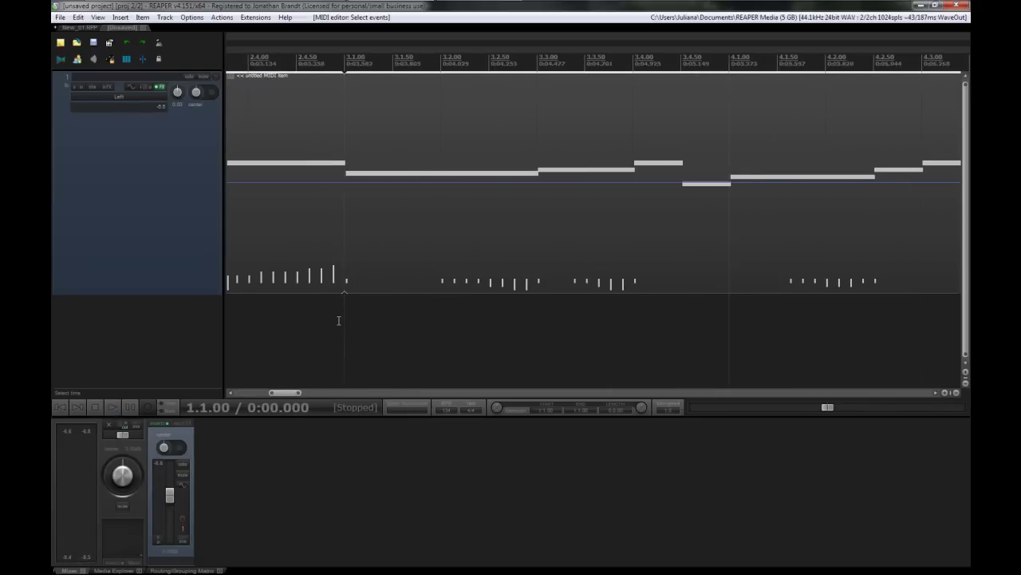